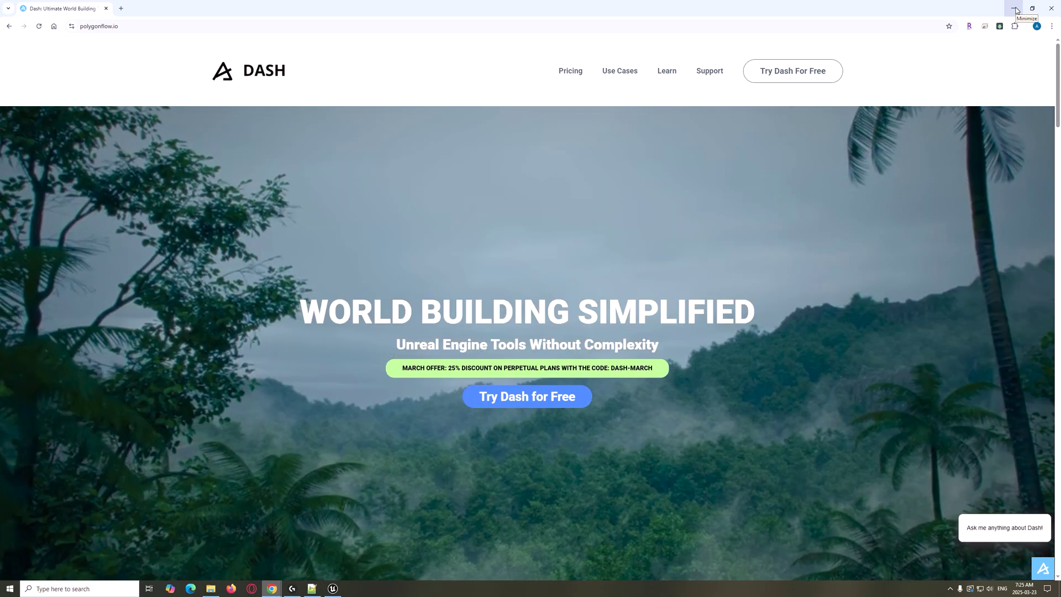
click(1015, 9)
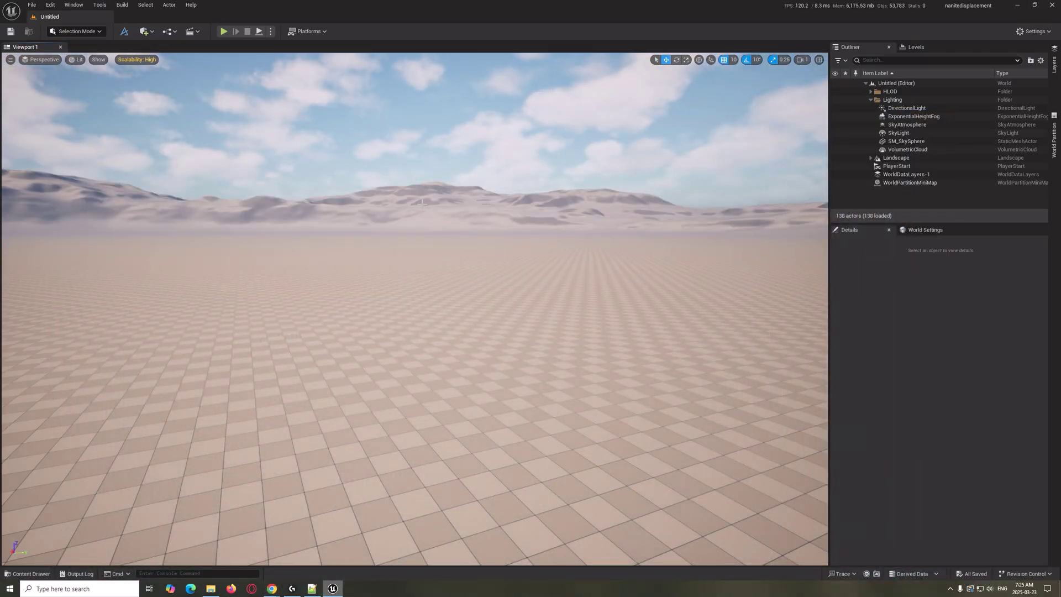
click(27, 574)
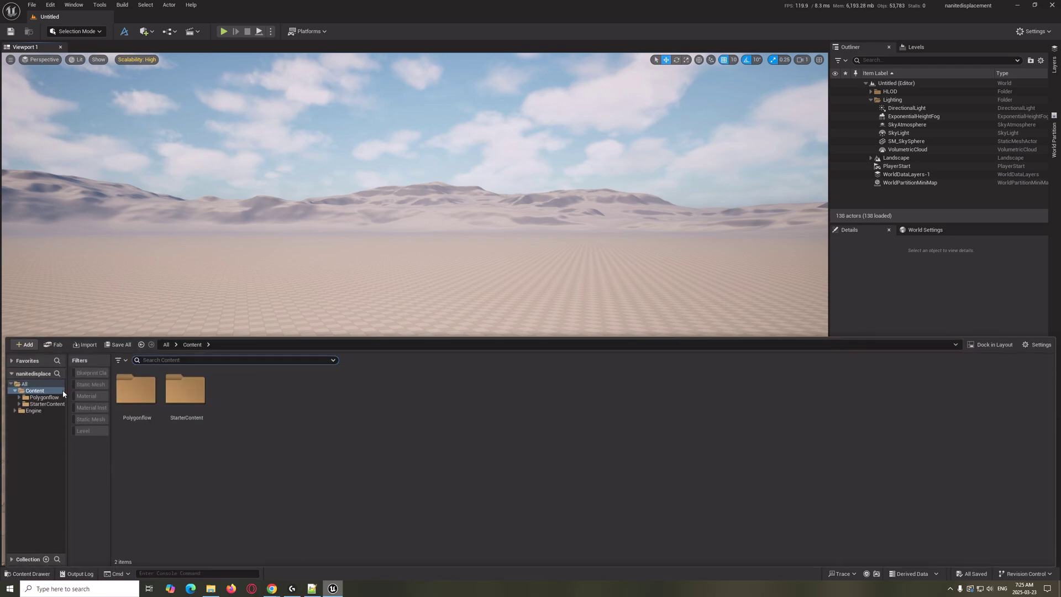
click(27, 573)
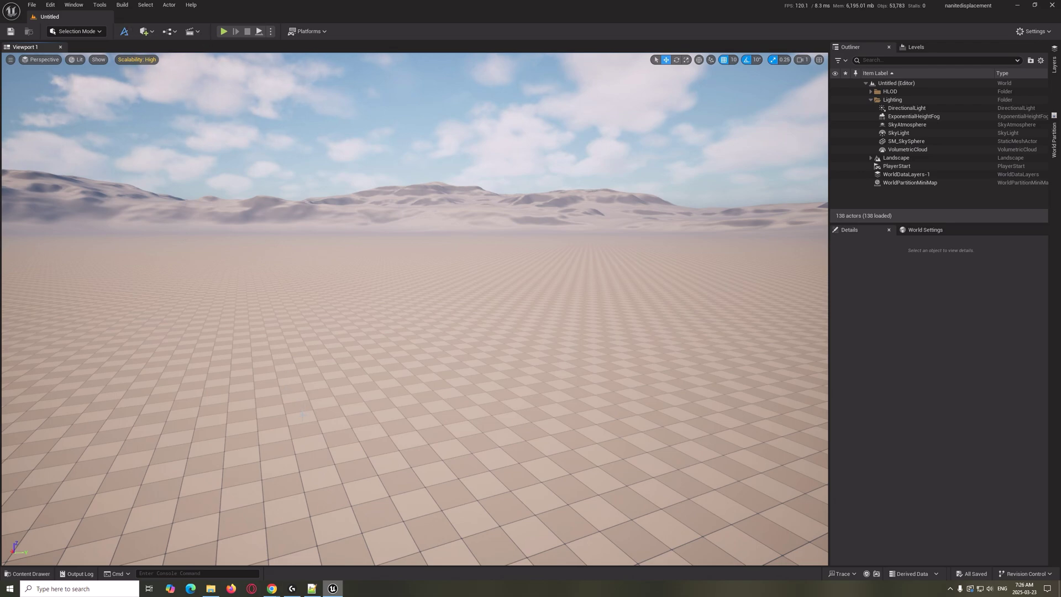
Launch Dash and open its Content Browser to show the project's grass and tree assets
click(124, 32)
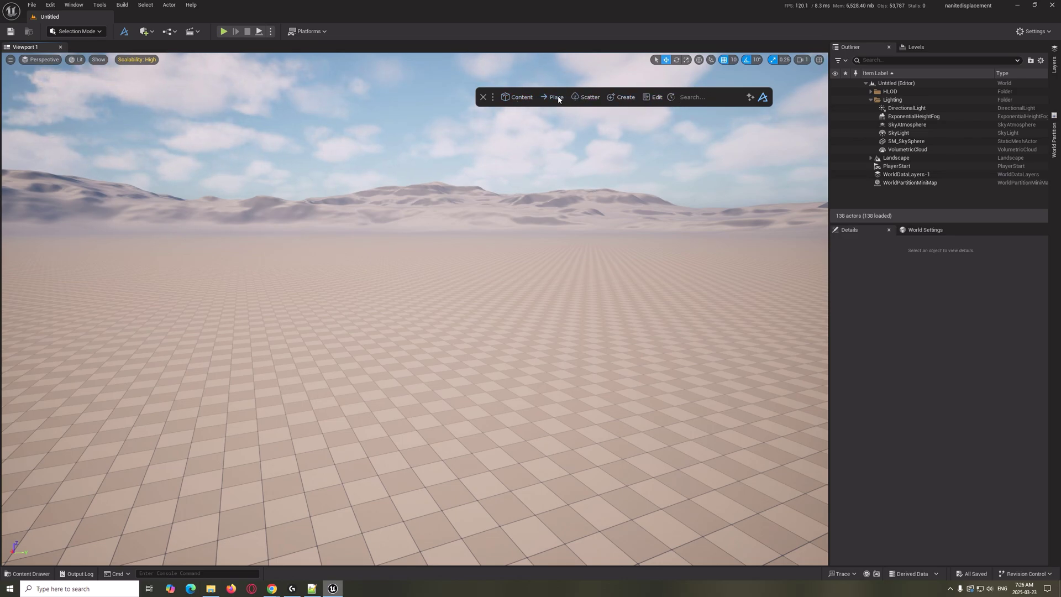
click(513, 101)
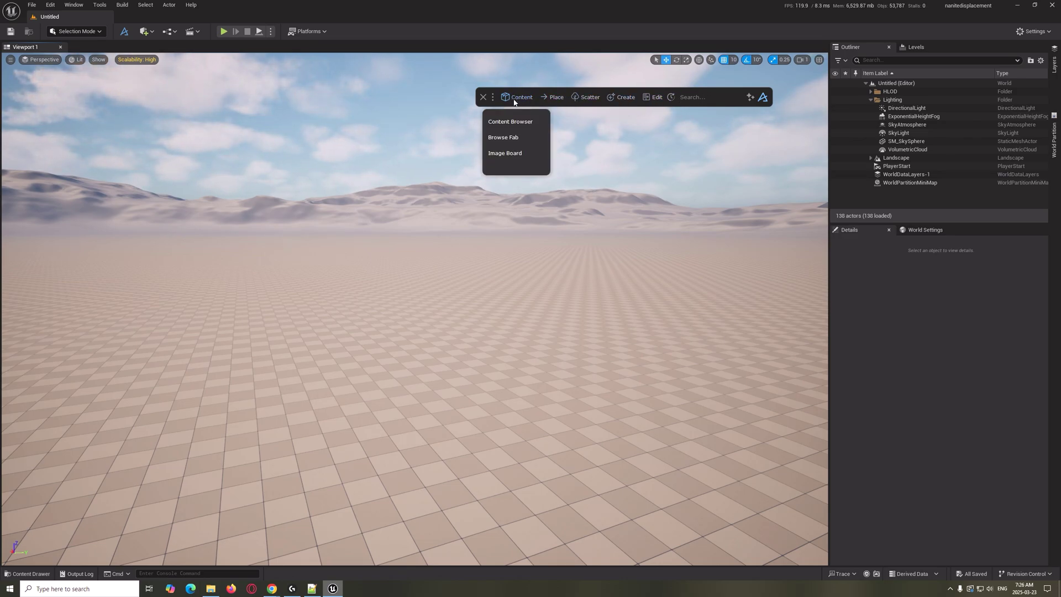
click(506, 122)
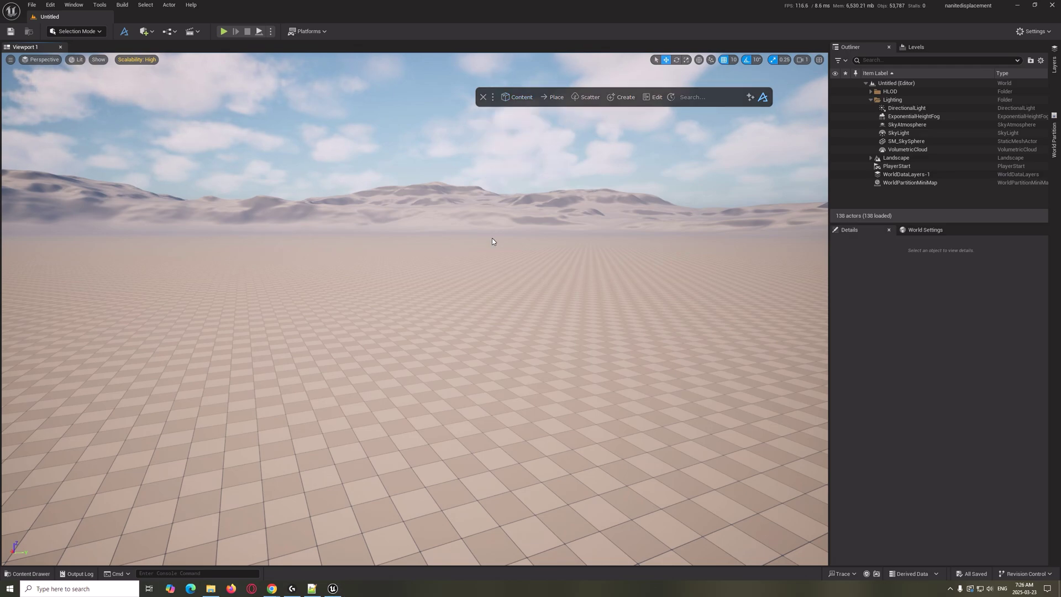
Move and enlarge the Content Browser, then switch its library from Unified View to Fab
drag(131, 128, 171, 114)
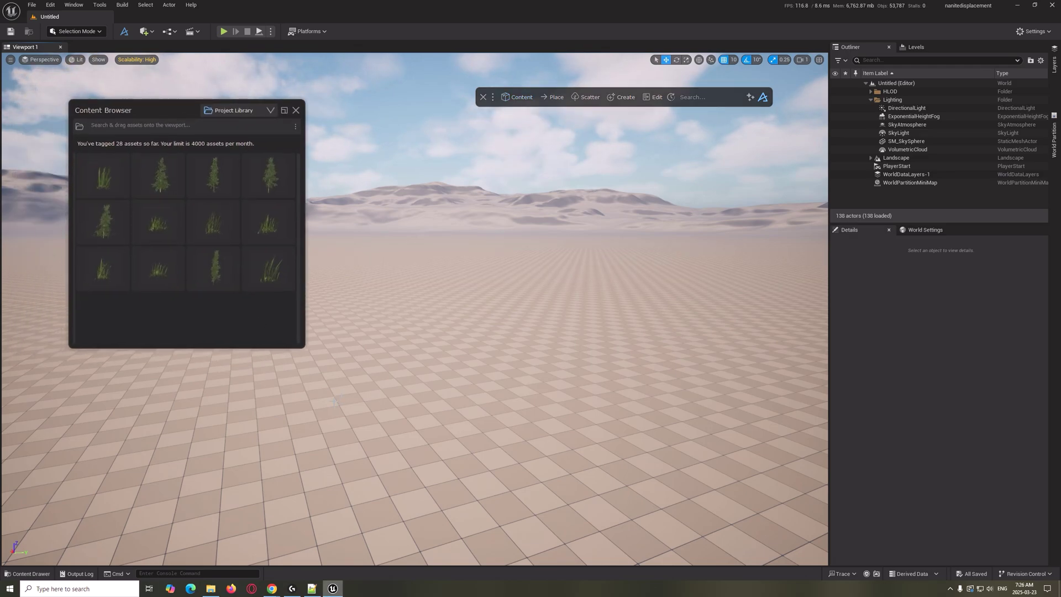
drag(303, 347, 416, 457)
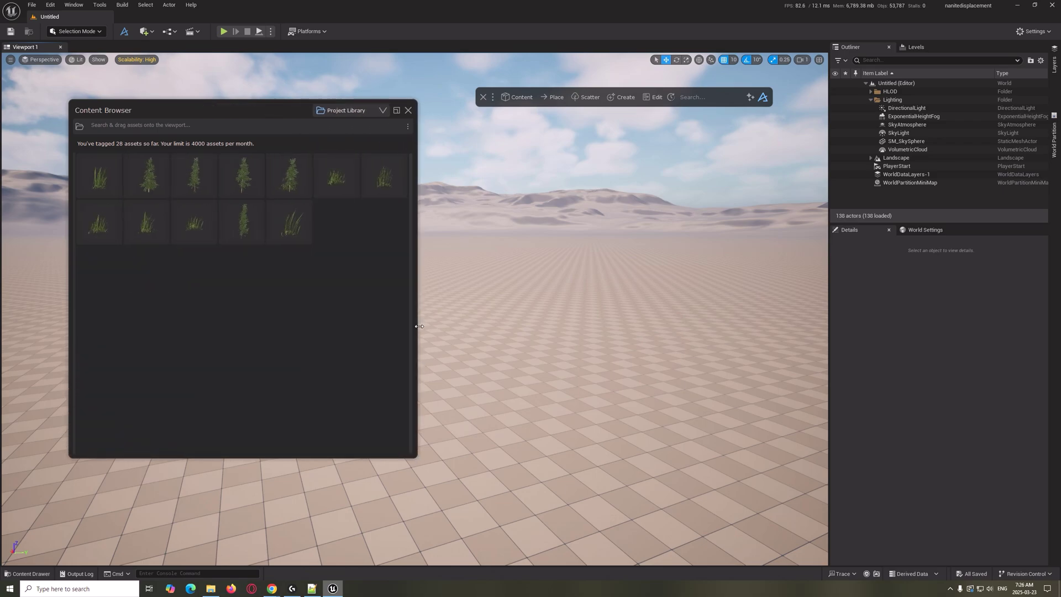
click(339, 110)
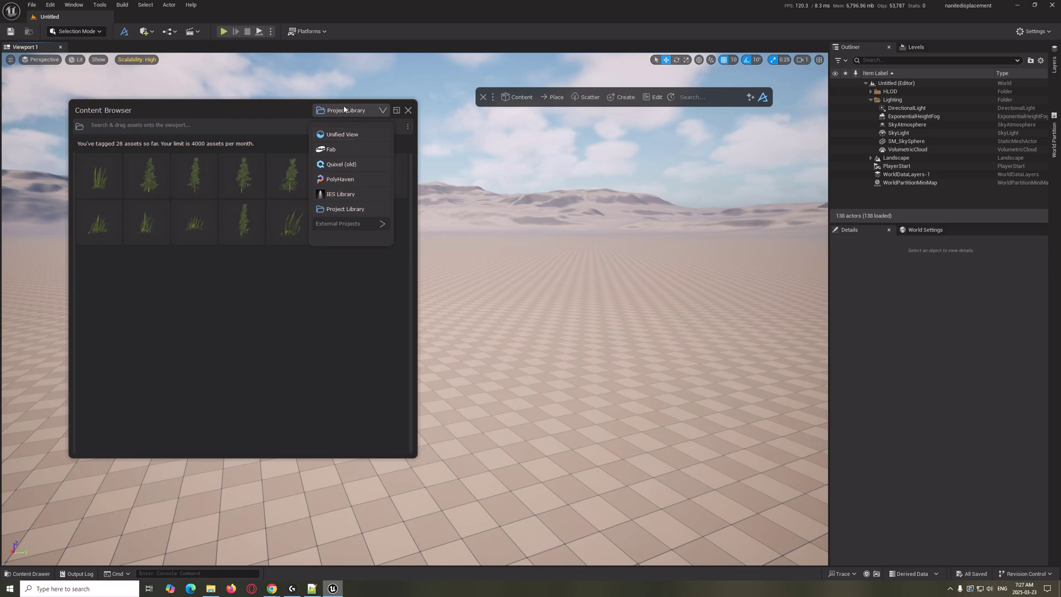
click(357, 137)
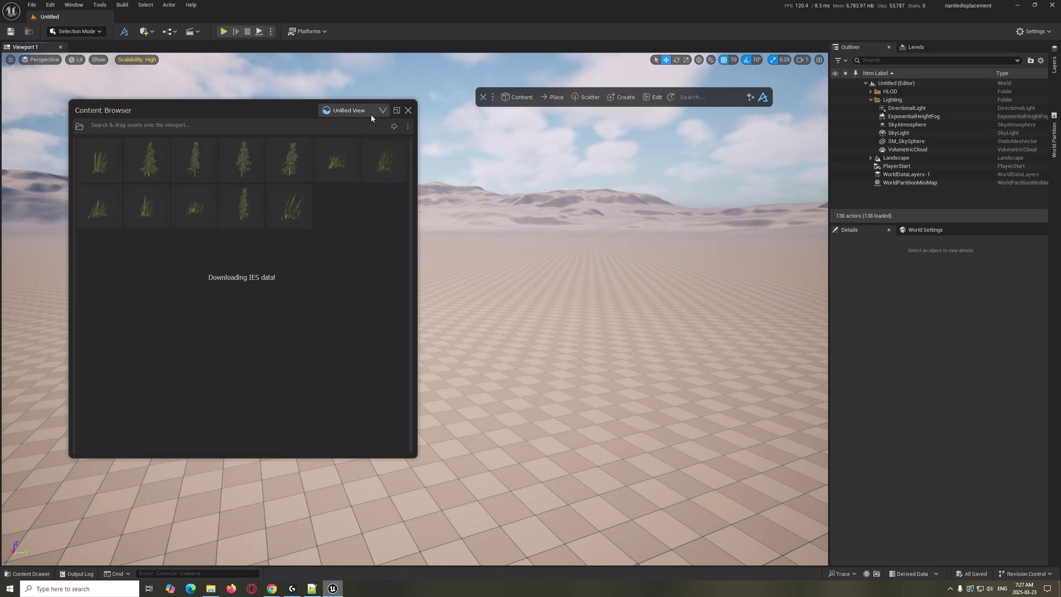
click(343, 110)
click(345, 150)
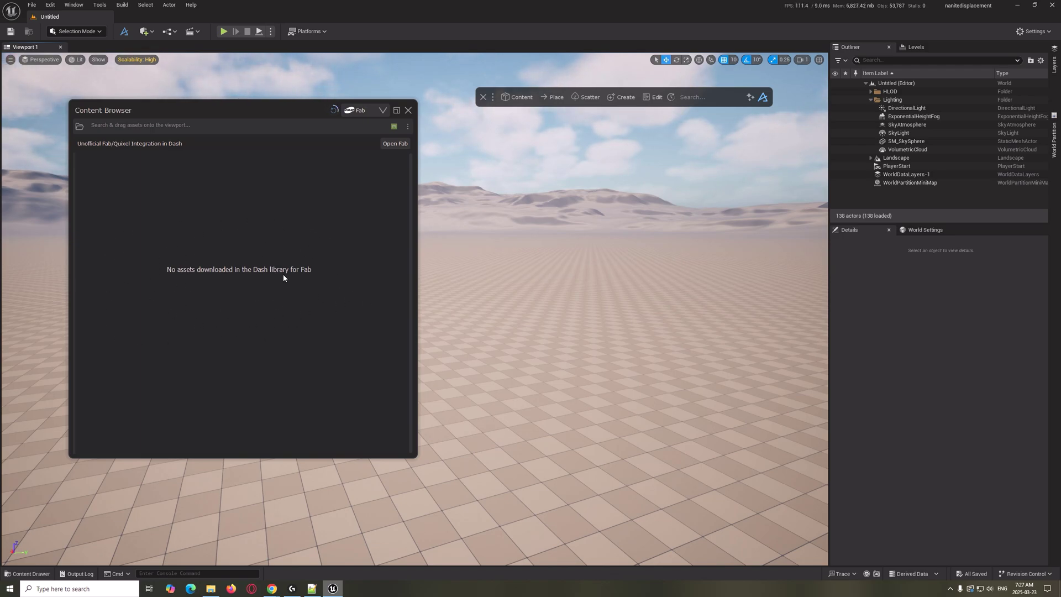
click(373, 111)
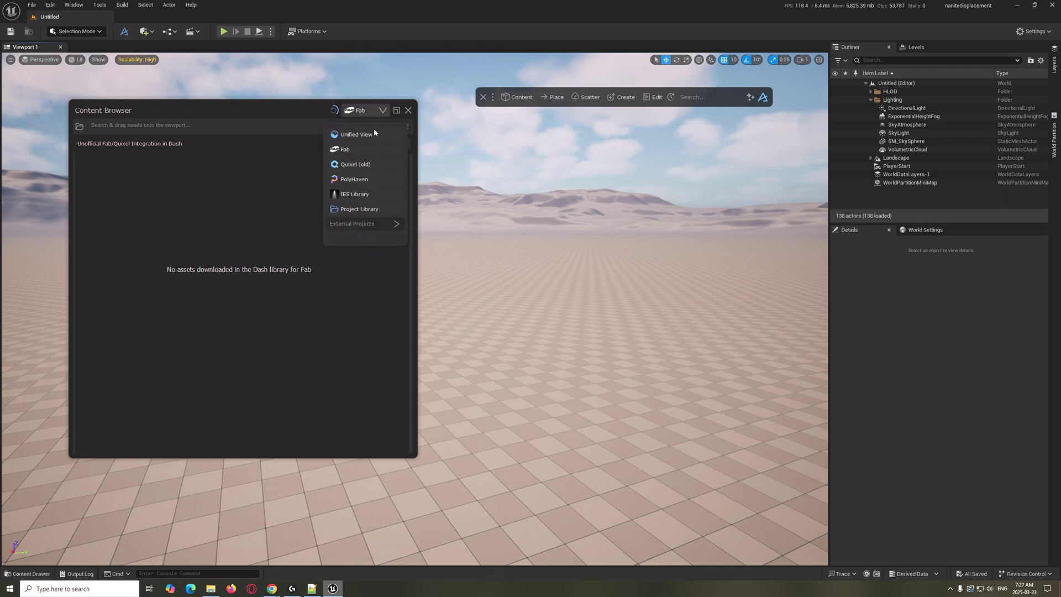
Switch the browser to the Quixel (old) library and scroll through its scans
click(369, 162)
scroll(315, 340, down, 2)
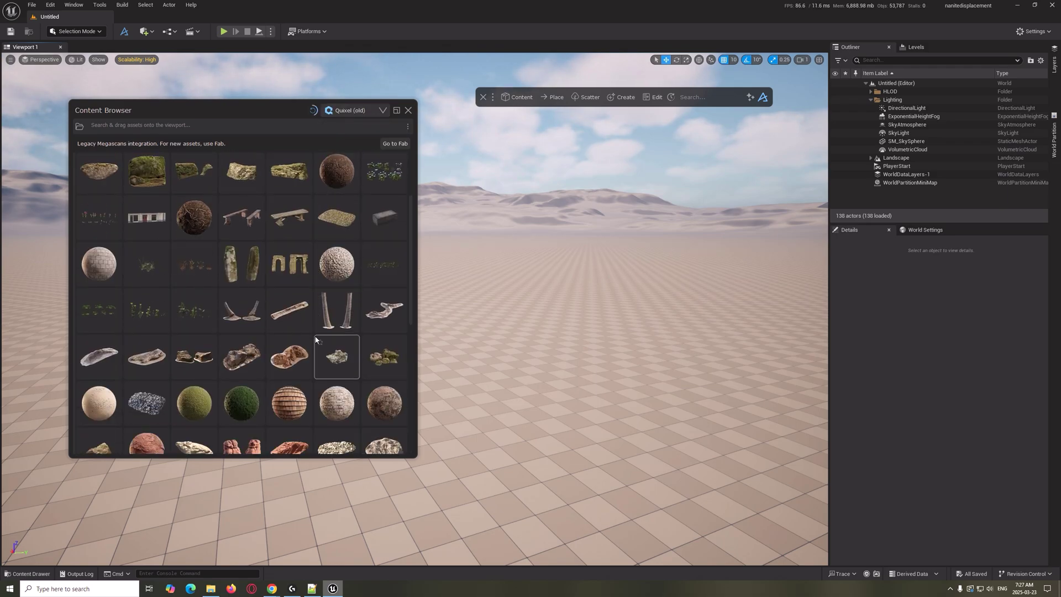
scroll(315, 339, down, 3)
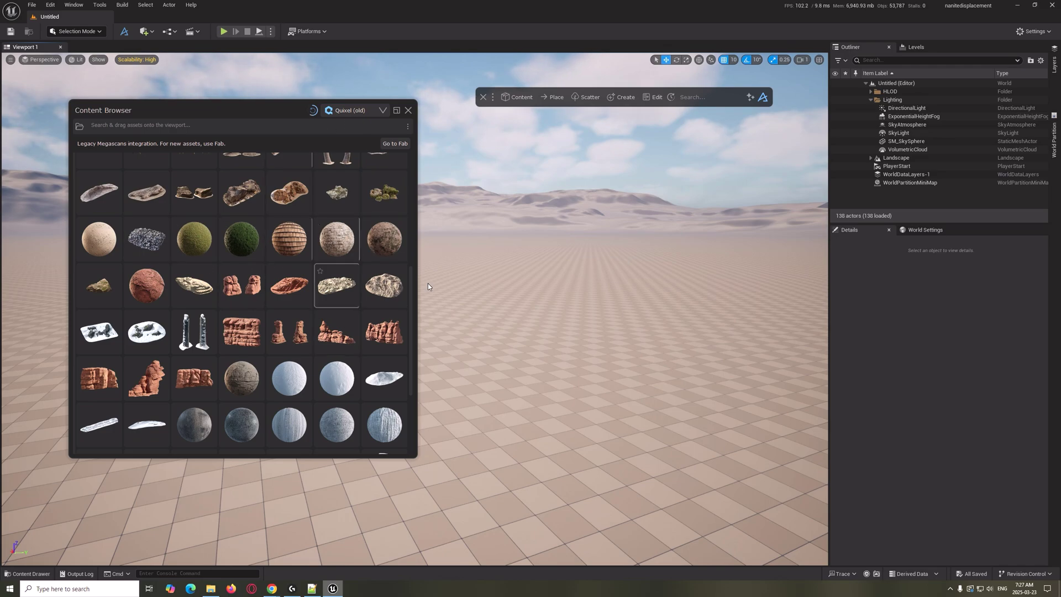
scroll(344, 342, down, 3)
scroll(344, 342, up, 4)
scroll(345, 343, up, 3)
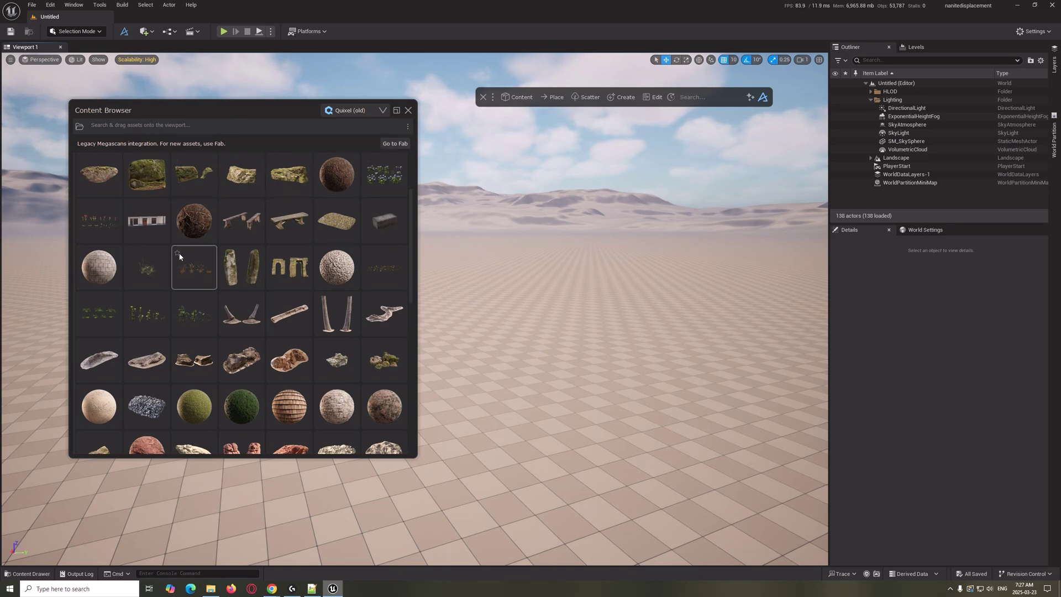
Review the tags in the mossy Nordic rock's details
click(155, 177)
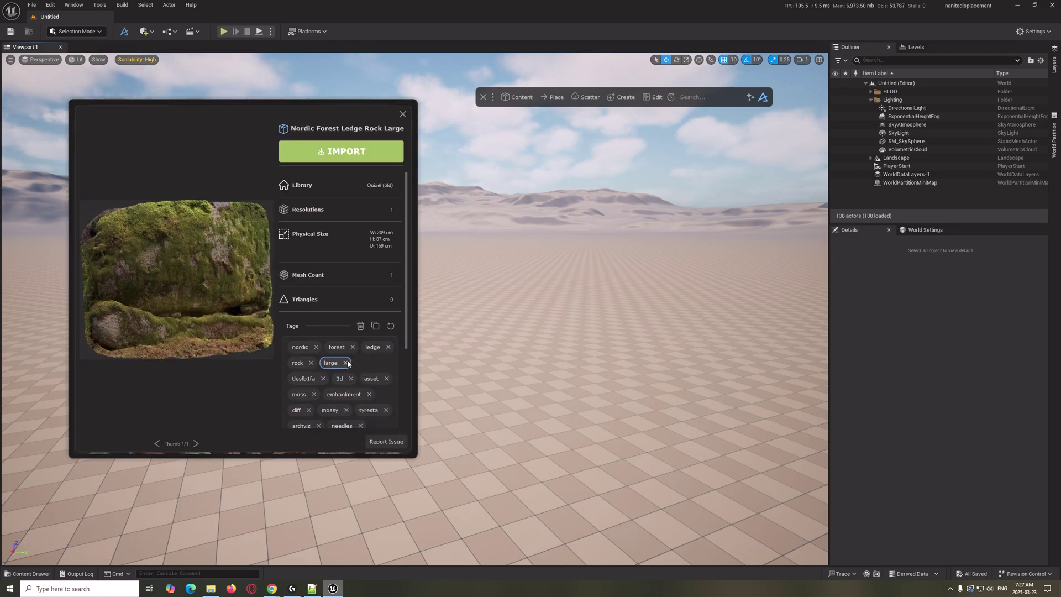
scroll(346, 372, down, 2)
scroll(346, 371, down, 2)
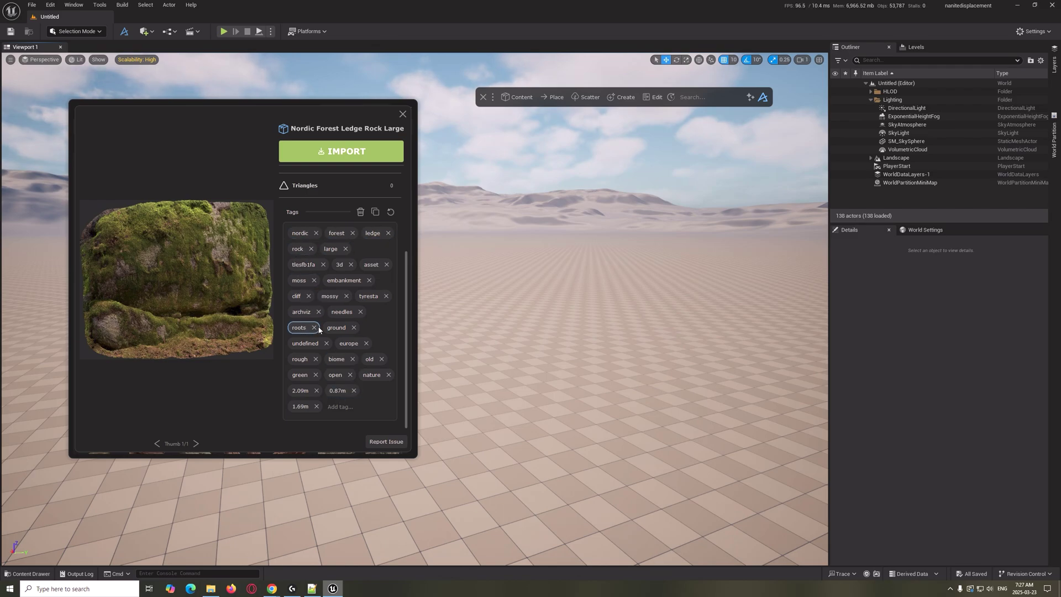
click(402, 114)
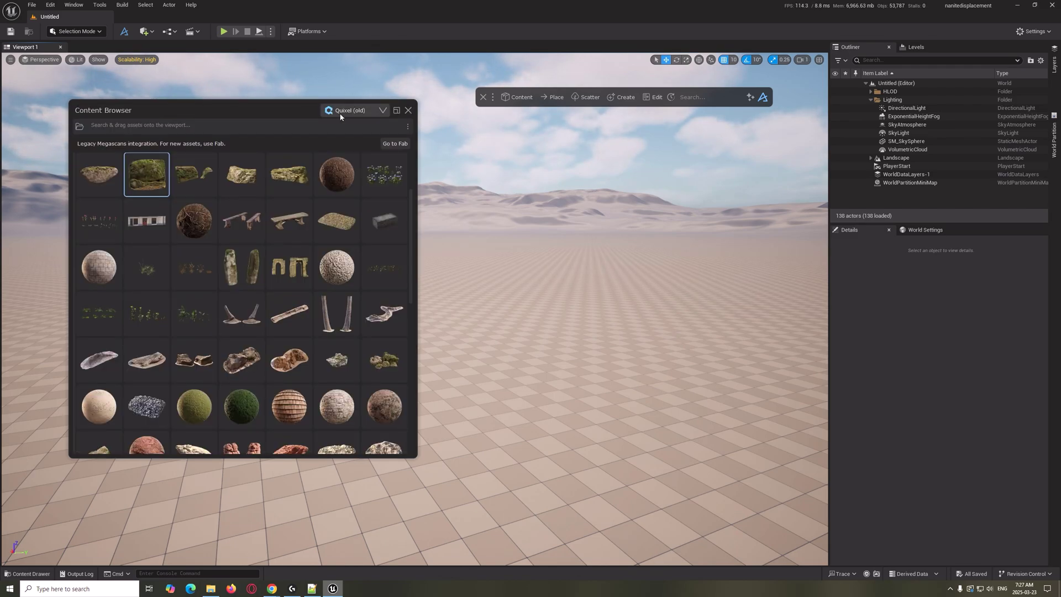
Search the library for 'nordic', clear it, and check the Wooden Table's details
click(187, 125)
text(nordic)
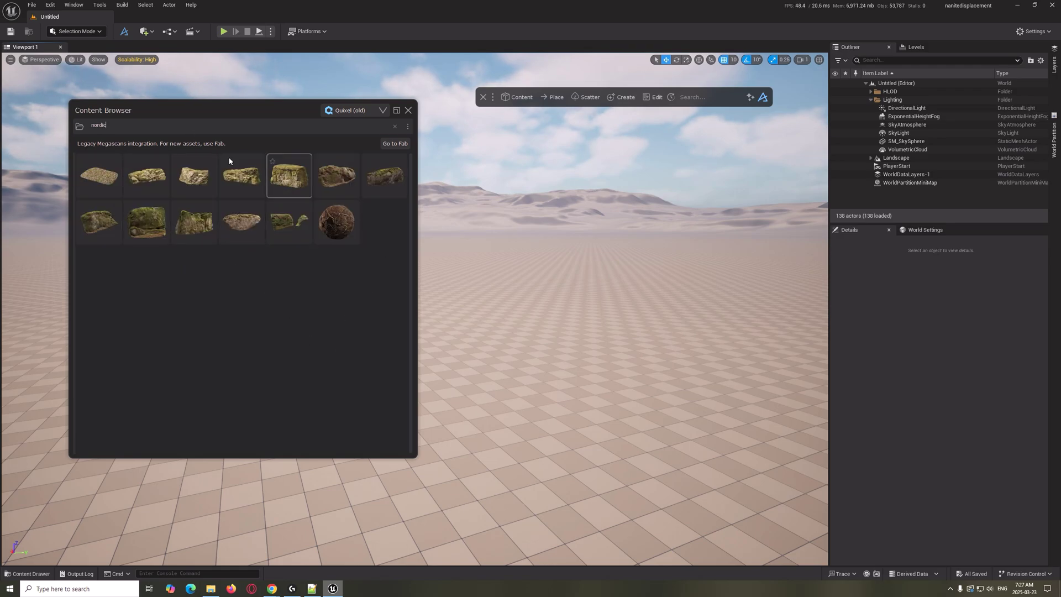
key(BackSpace)
key(BackSpace)
key(BackSpace)
key(BackSpace)
key(BackSpace)
key(BackSpace)
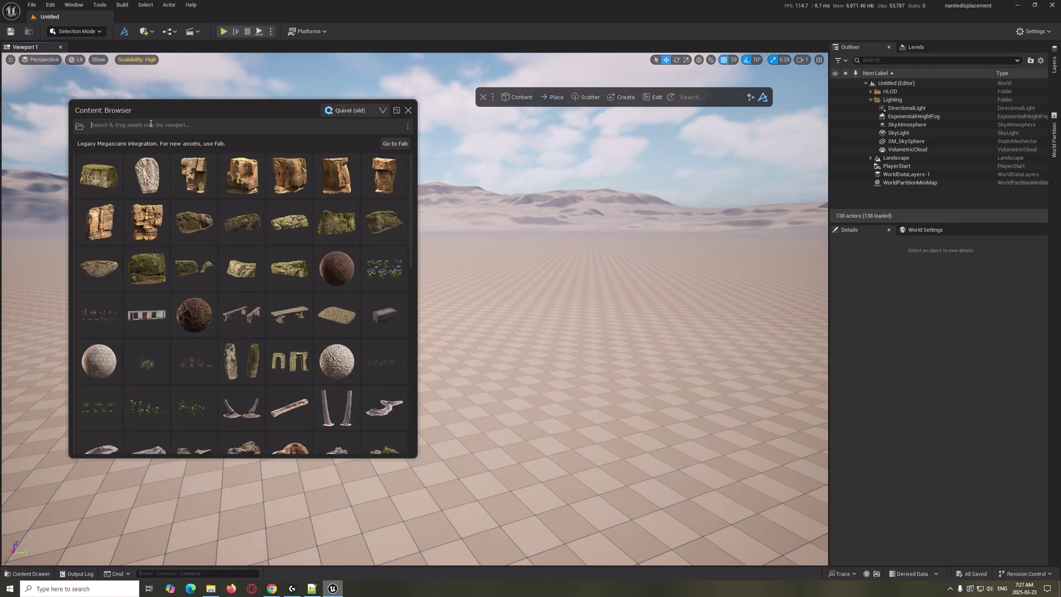
scroll(267, 397, down, 2)
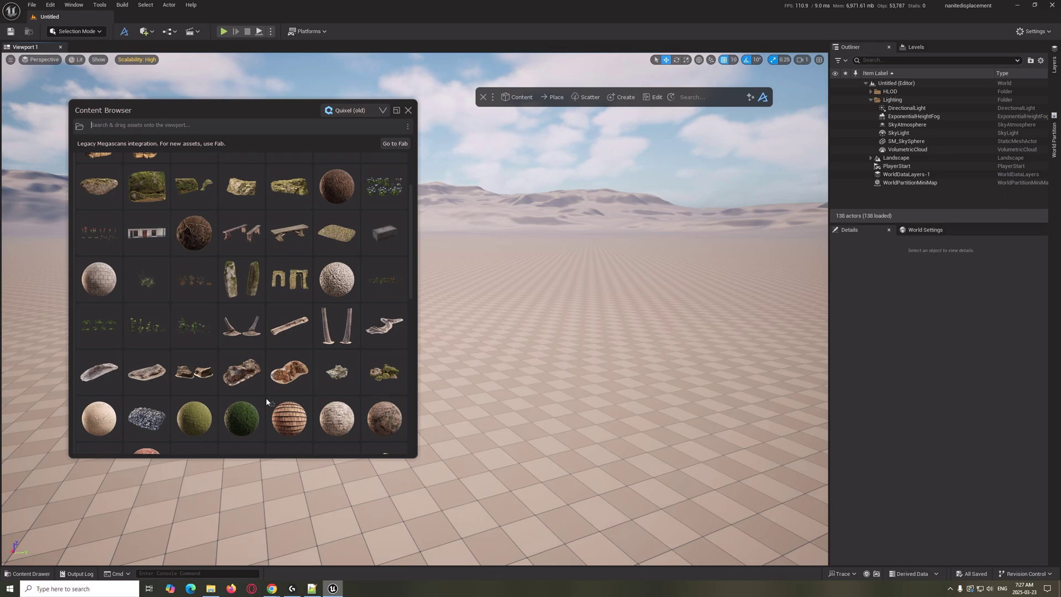
click(285, 241)
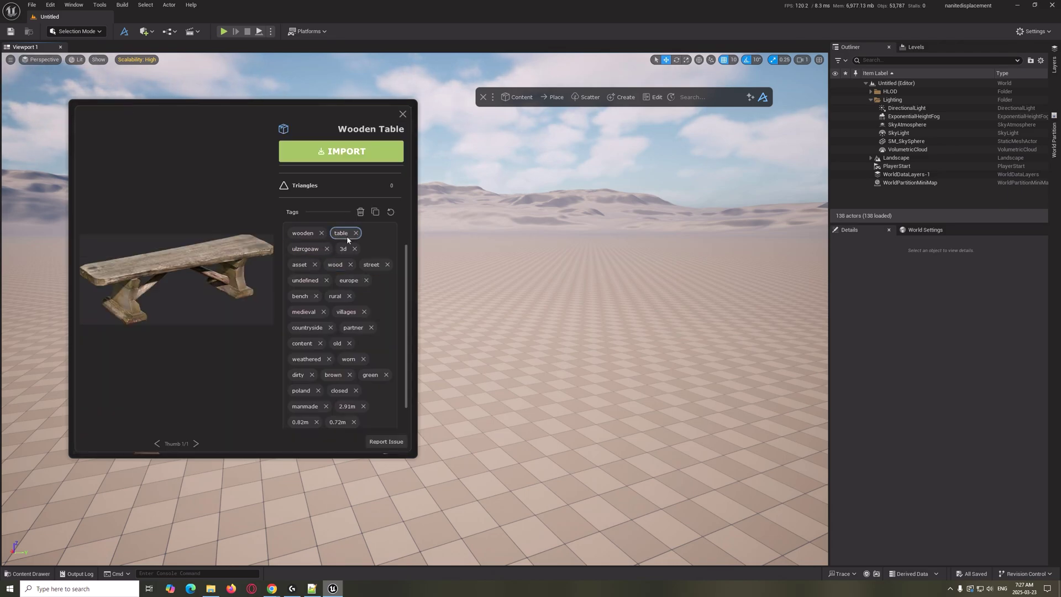
click(402, 114)
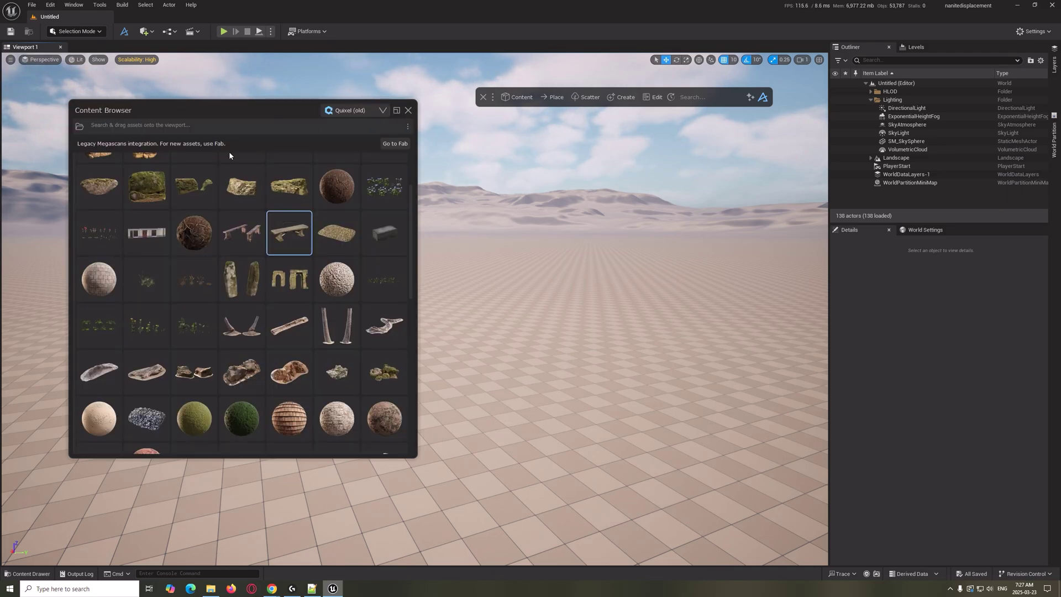
Search for 'table', clear the search, and scroll through all Quixel assets
click(148, 127)
text(table)
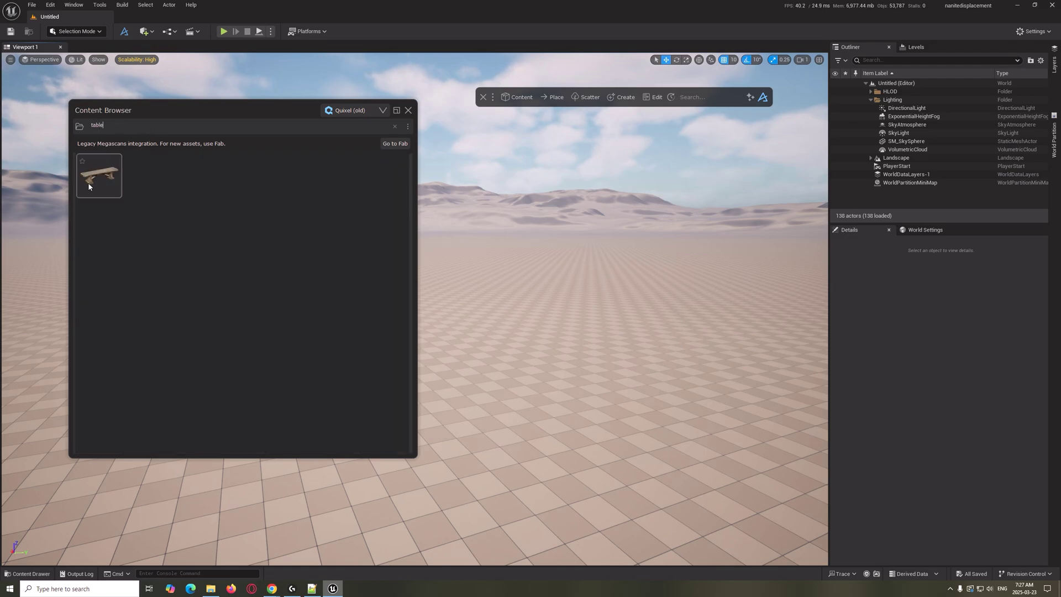
double_click(98, 126)
key(BackSpace)
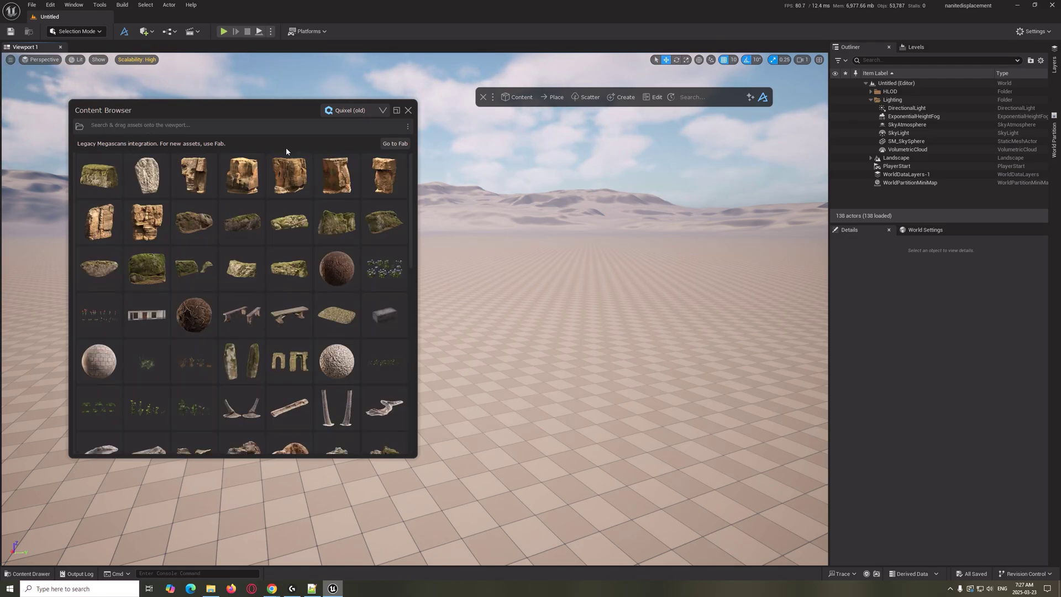
scroll(279, 353, down, 2)
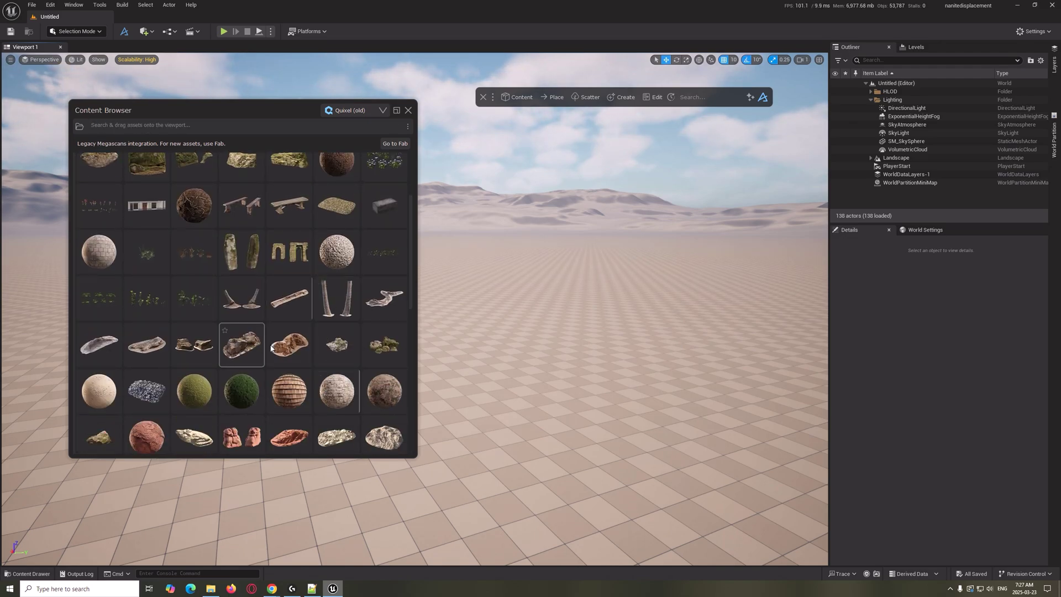
scroll(298, 394, down, 2)
scroll(298, 394, down, 2)
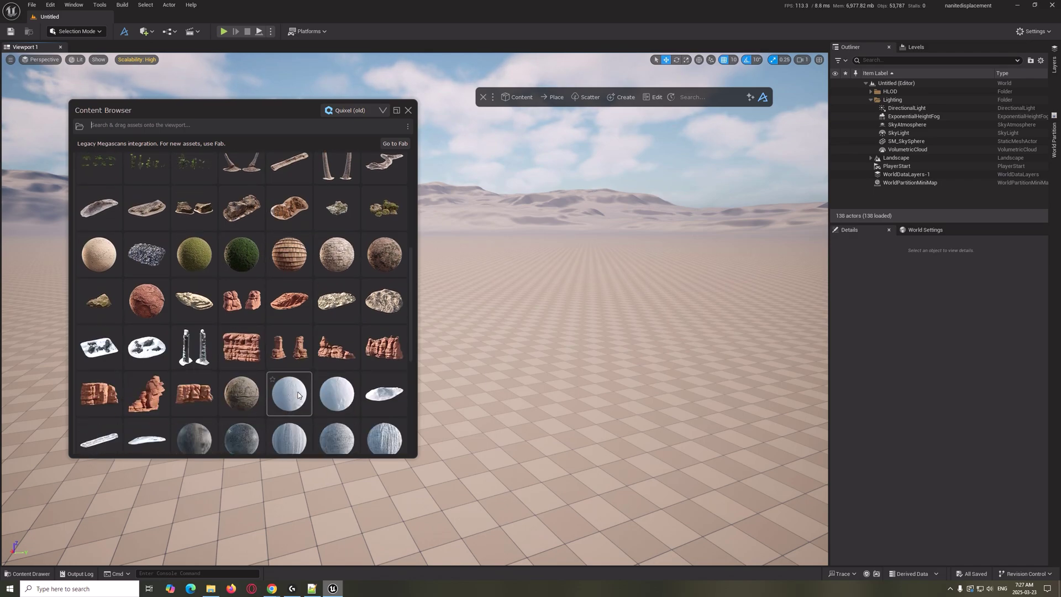
scroll(298, 395, up, 6)
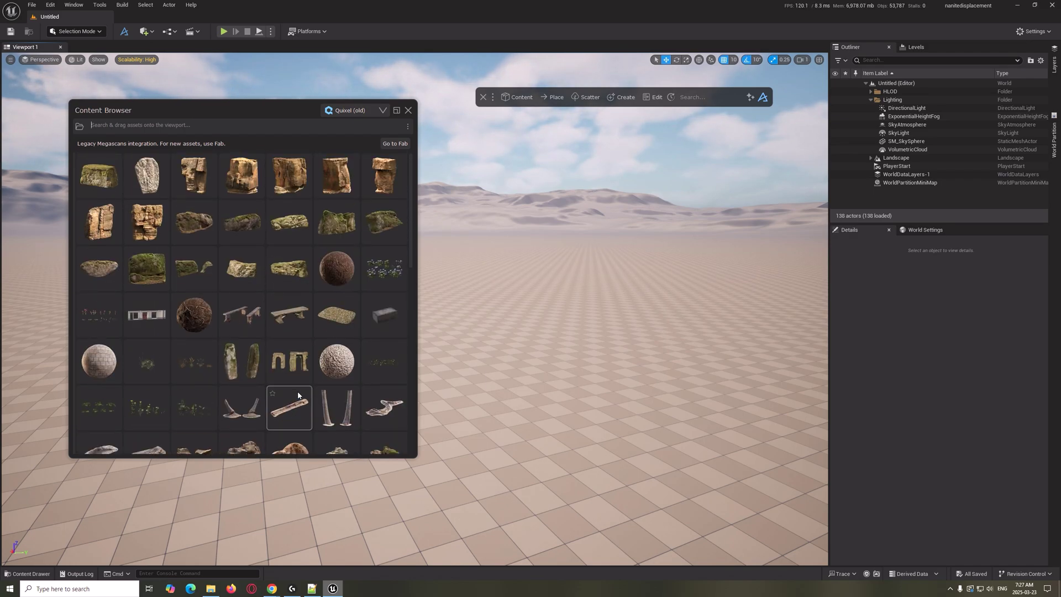
Switch the asset source to PolyHaven and scroll through its assets
click(380, 111)
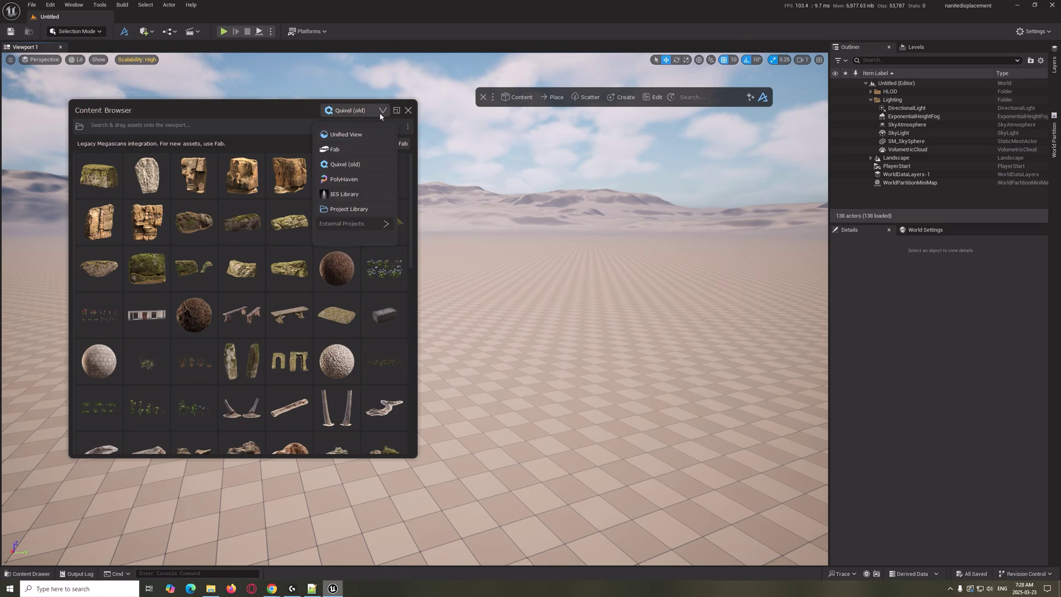
click(358, 178)
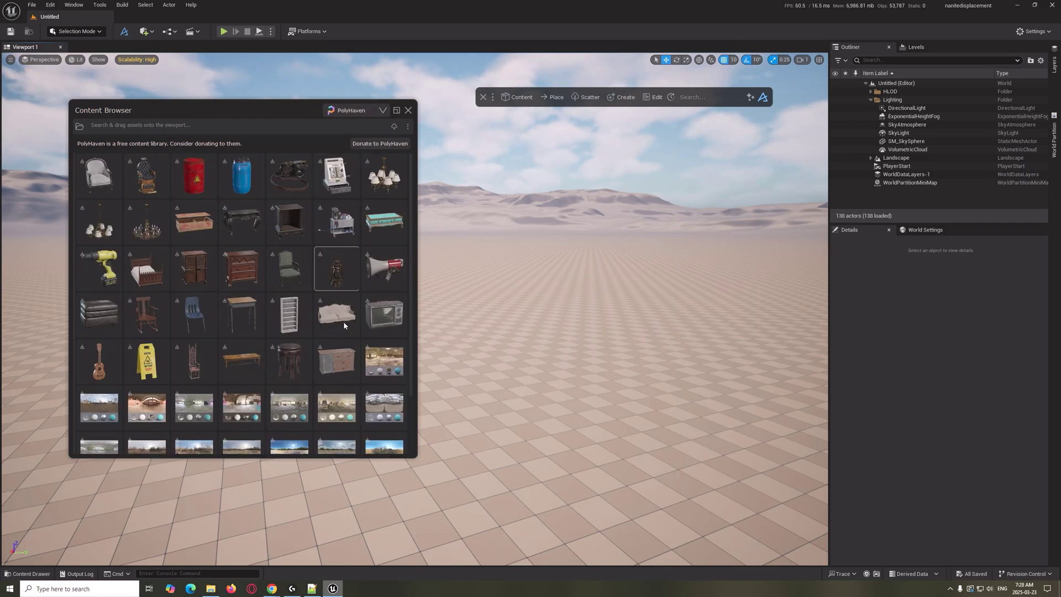
scroll(331, 354, down, 5)
scroll(319, 379, down, 2)
scroll(319, 374, up, 5)
Preview the IES Library, then return to the Project Library
click(371, 110)
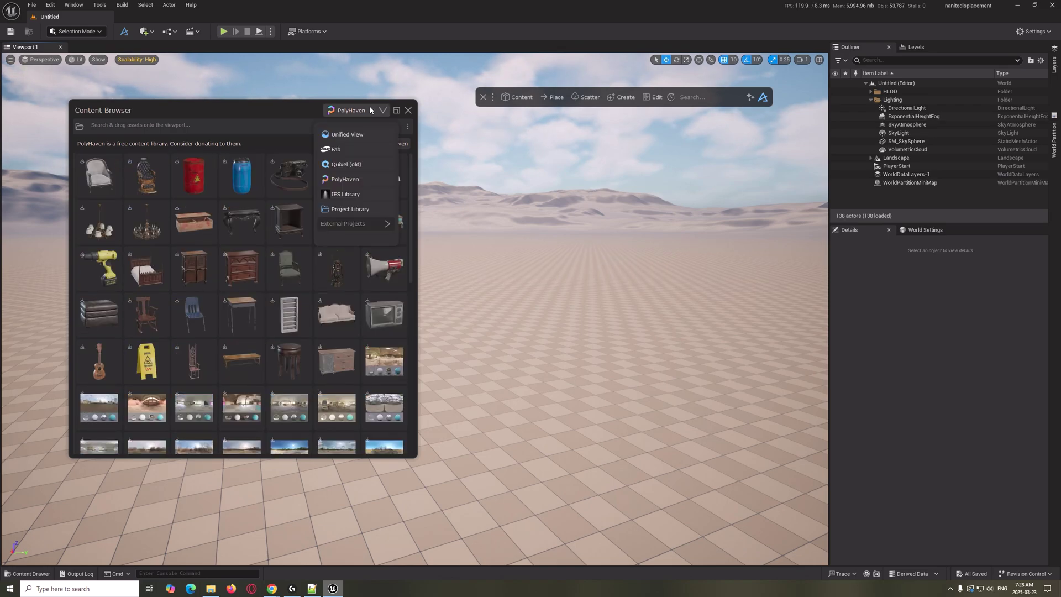
click(347, 194)
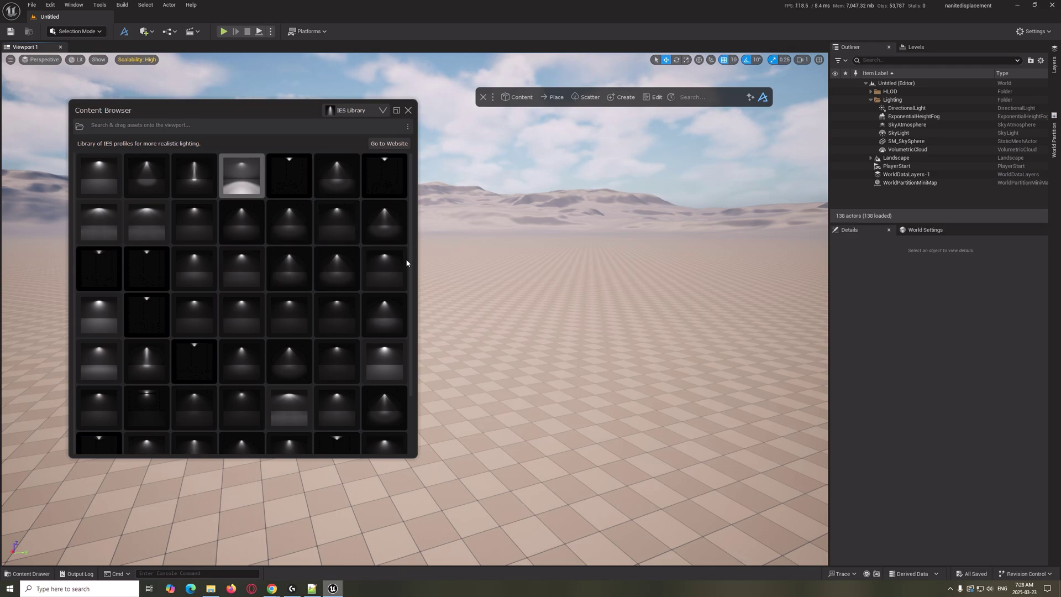
click(359, 112)
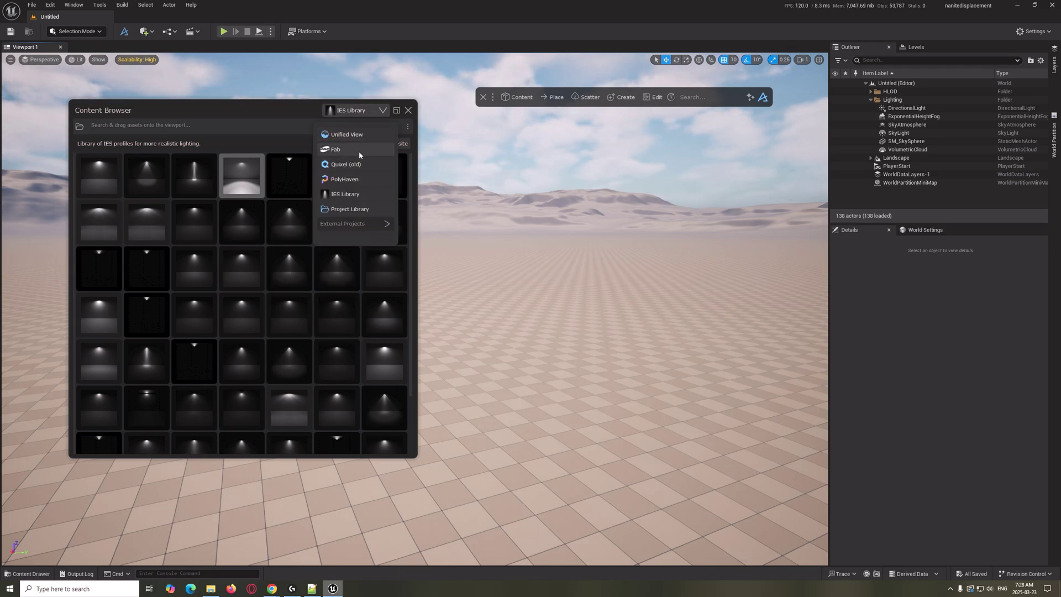
click(350, 210)
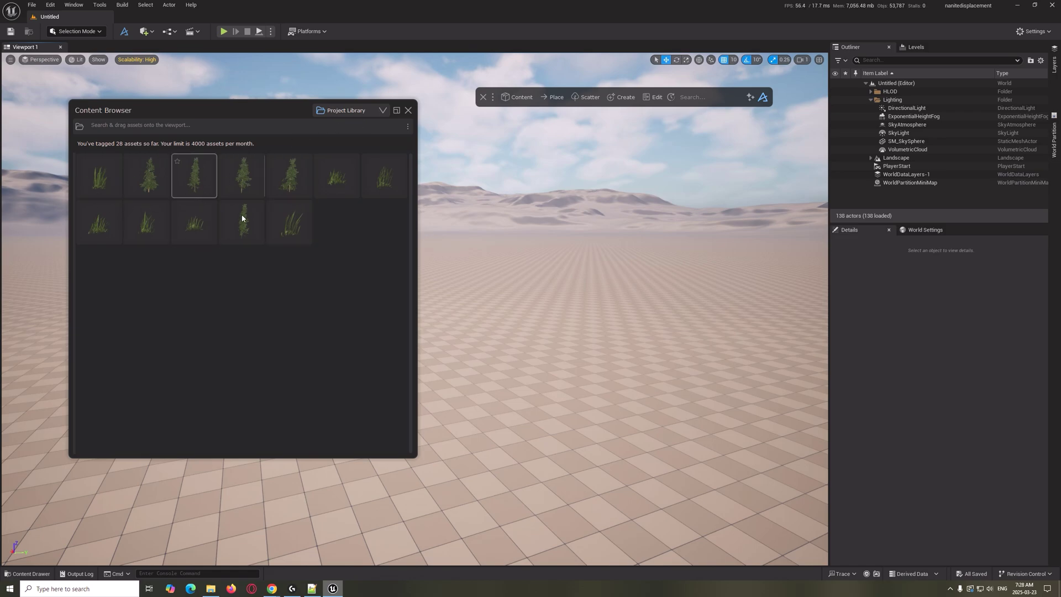
click(376, 113)
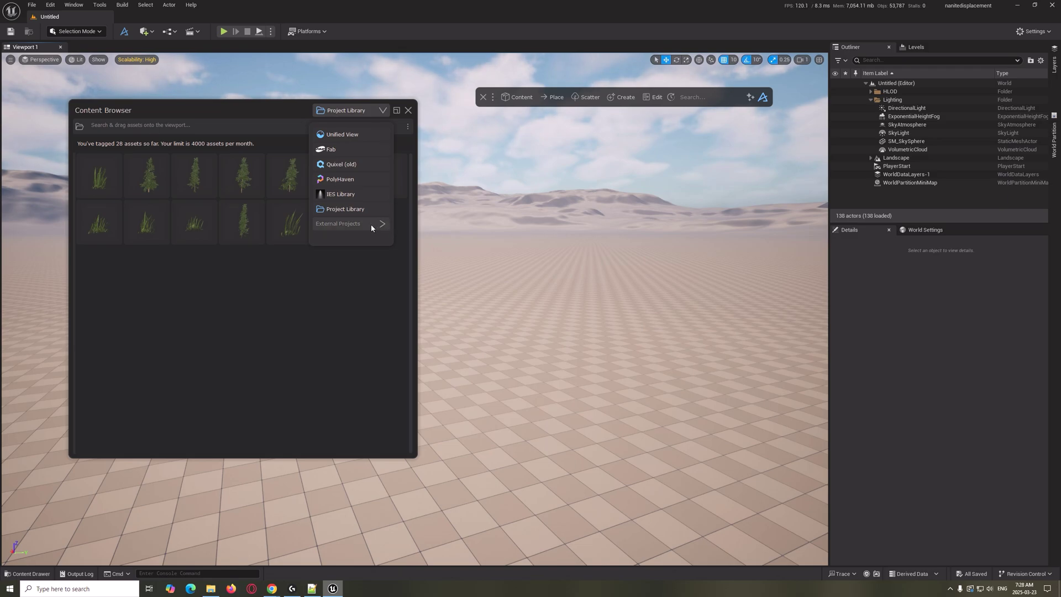
click(343, 209)
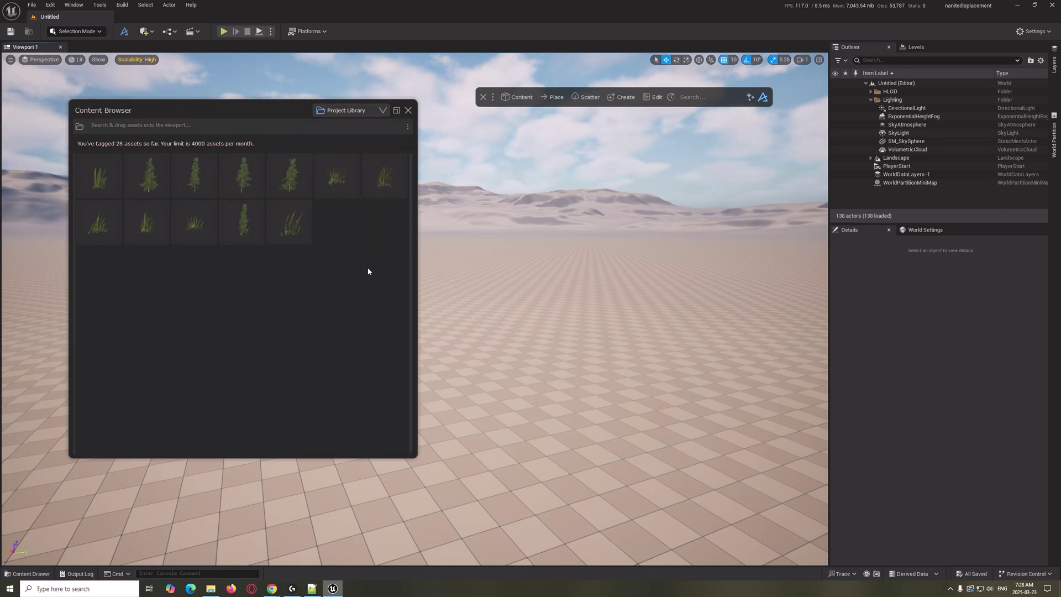
click(408, 127)
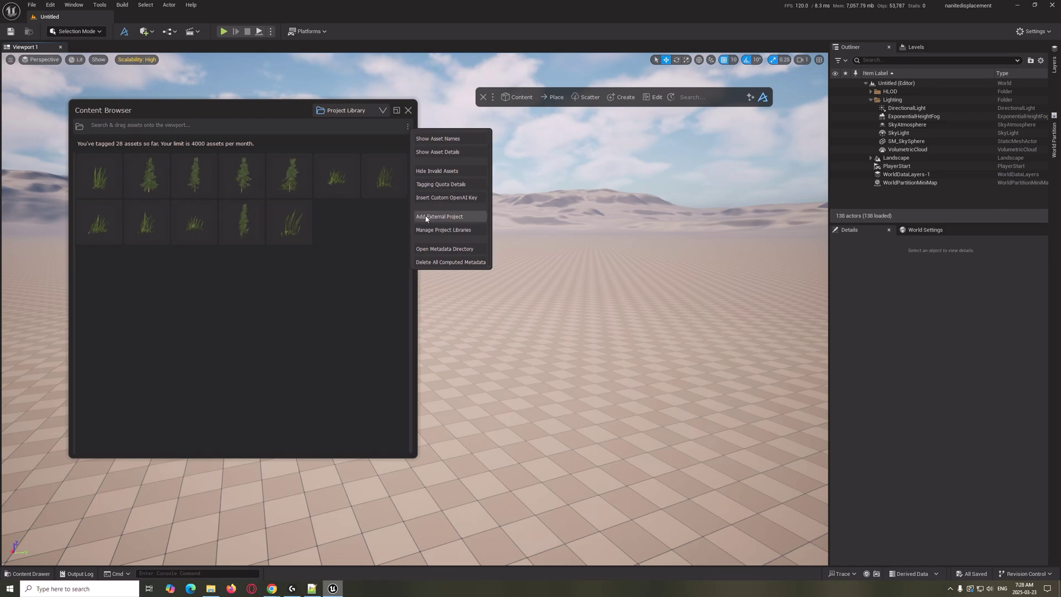
click(409, 127)
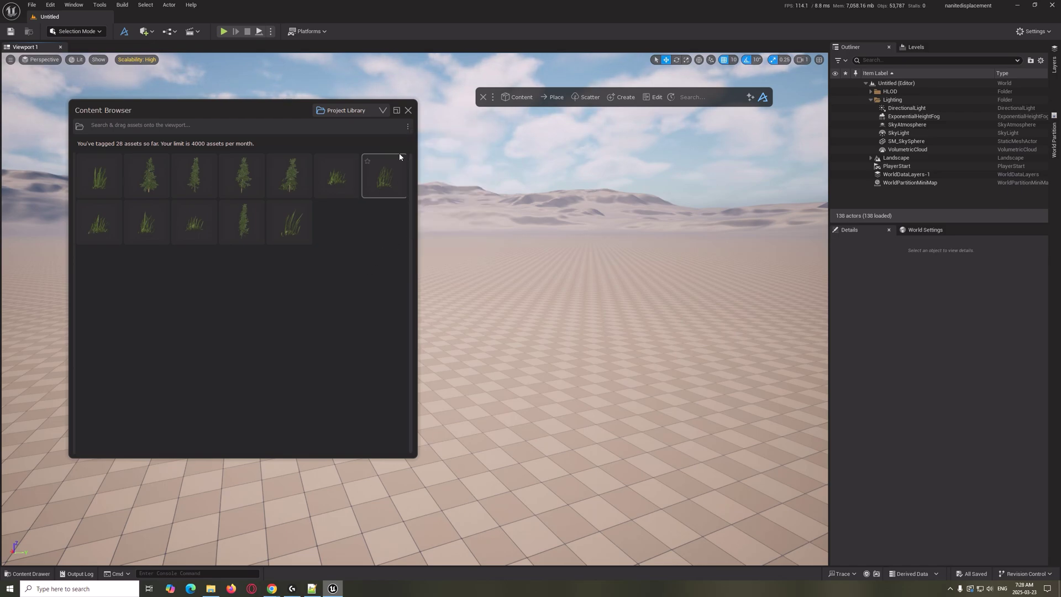
drag(275, 121, 236, 106)
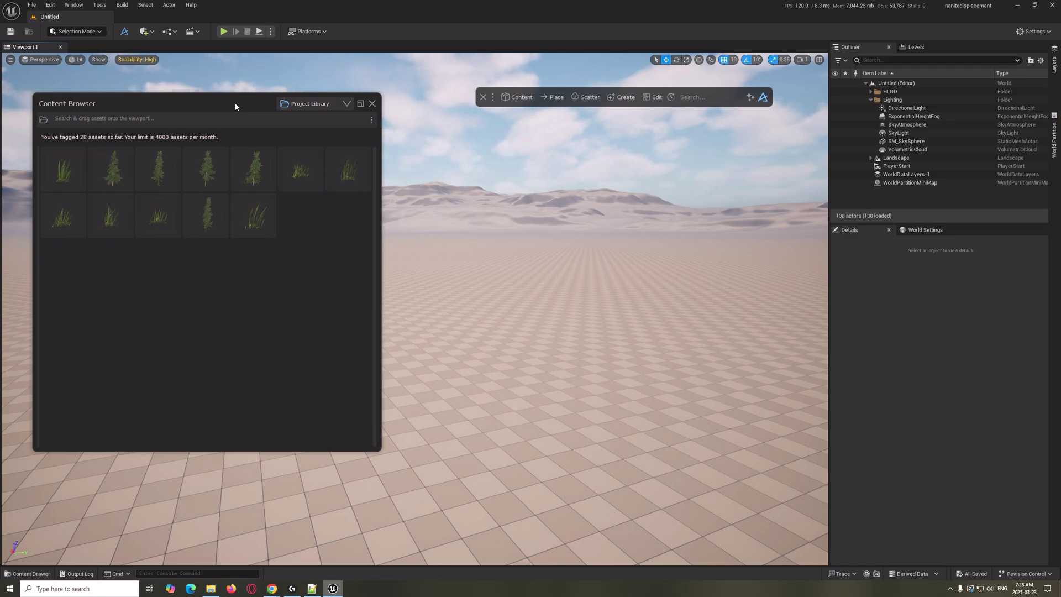
drag(235, 107, 245, 112)
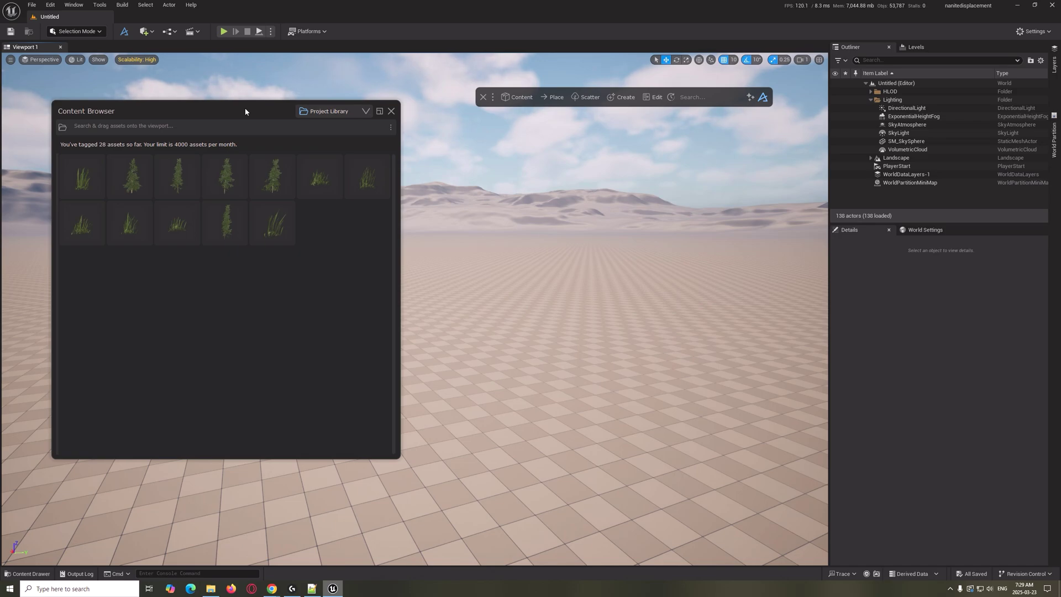
Try adding the Nordic folder as an external project and dismiss the invalid-library warning
click(391, 128)
drag(231, 110, 244, 115)
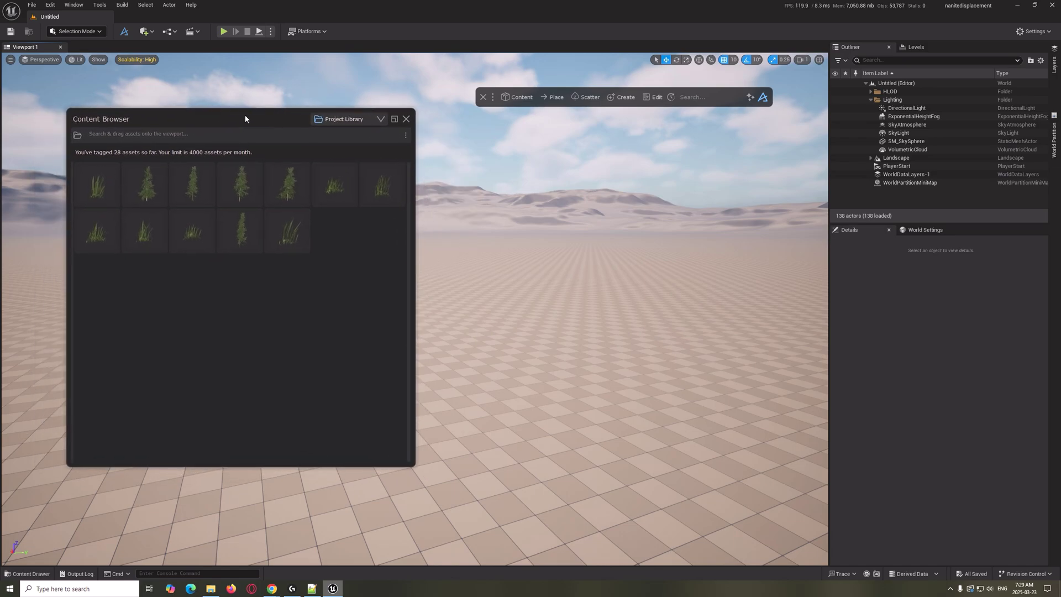
click(400, 135)
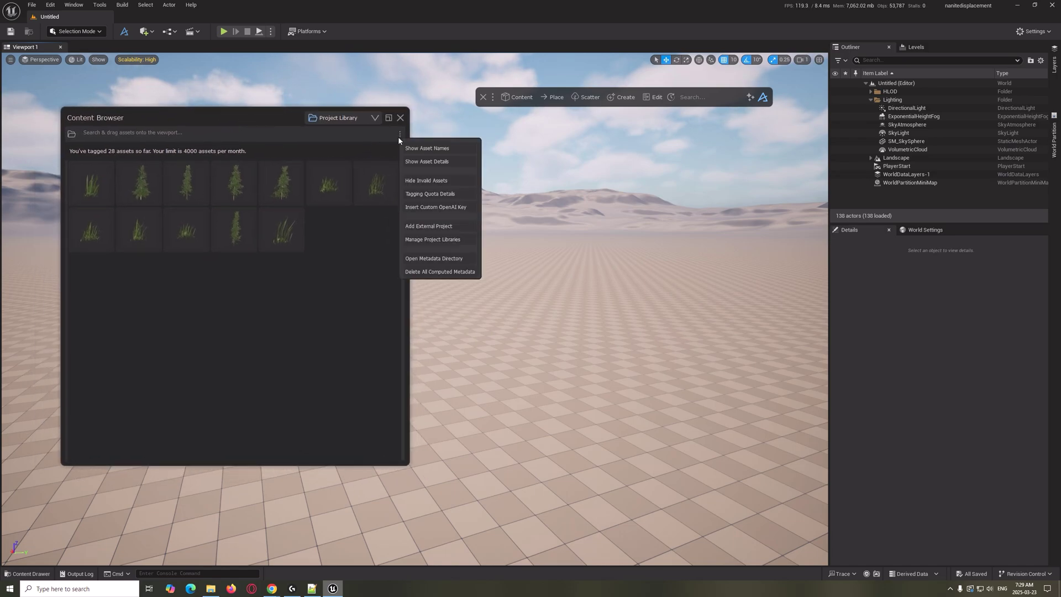
click(436, 227)
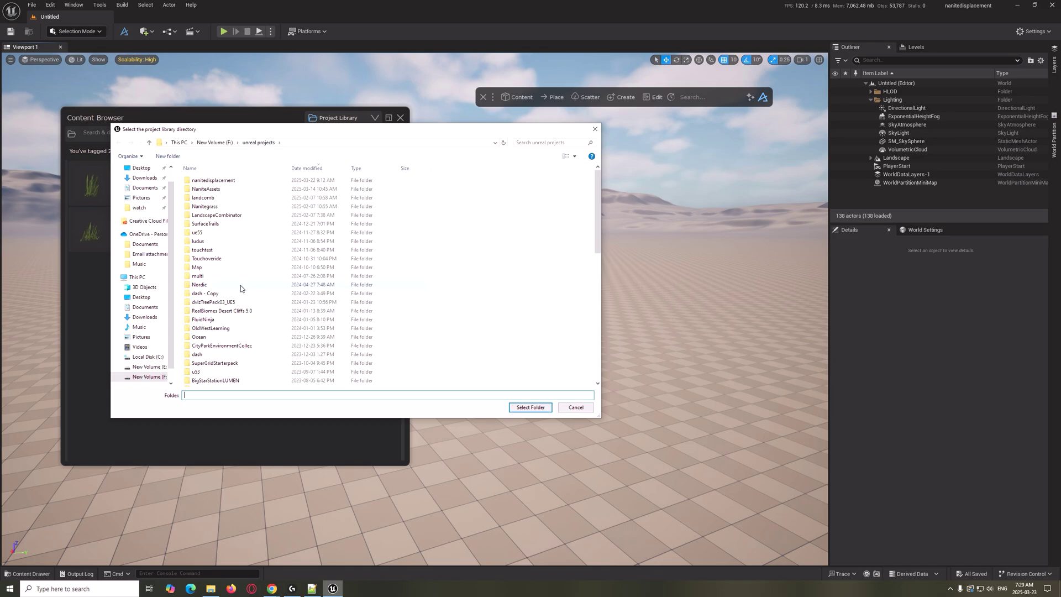
double_click(224, 284)
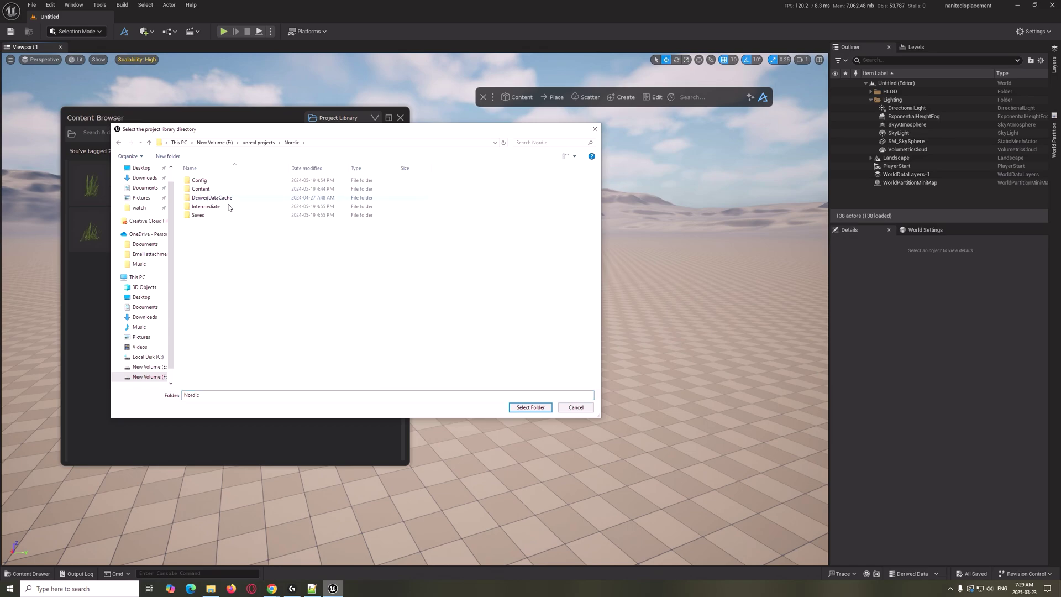
click(530, 407)
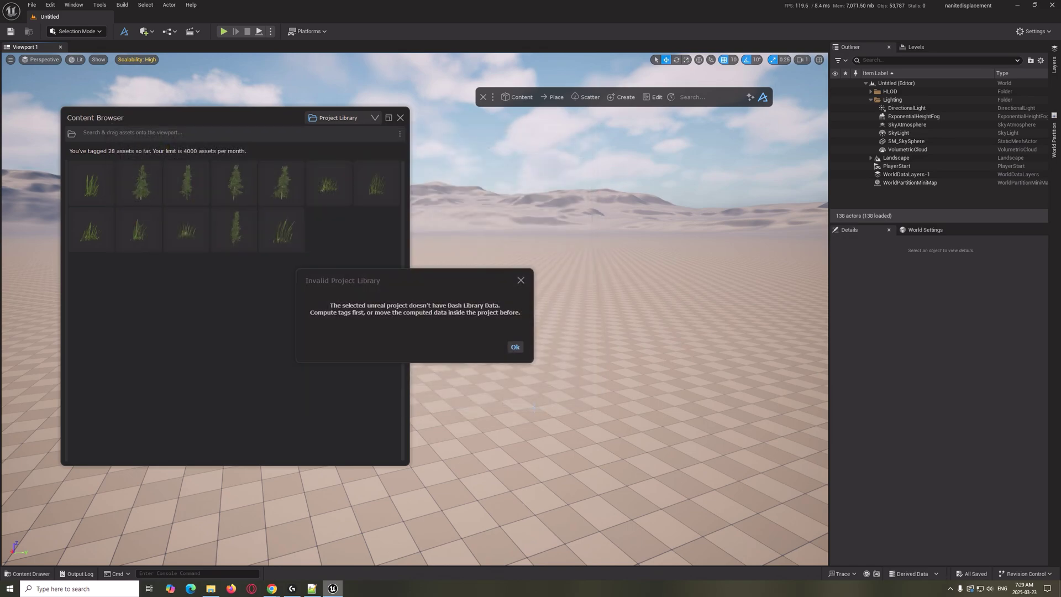
click(519, 351)
Add NaniteAssets, then try its Content subfolder and dismiss the invalid-library warning
click(399, 136)
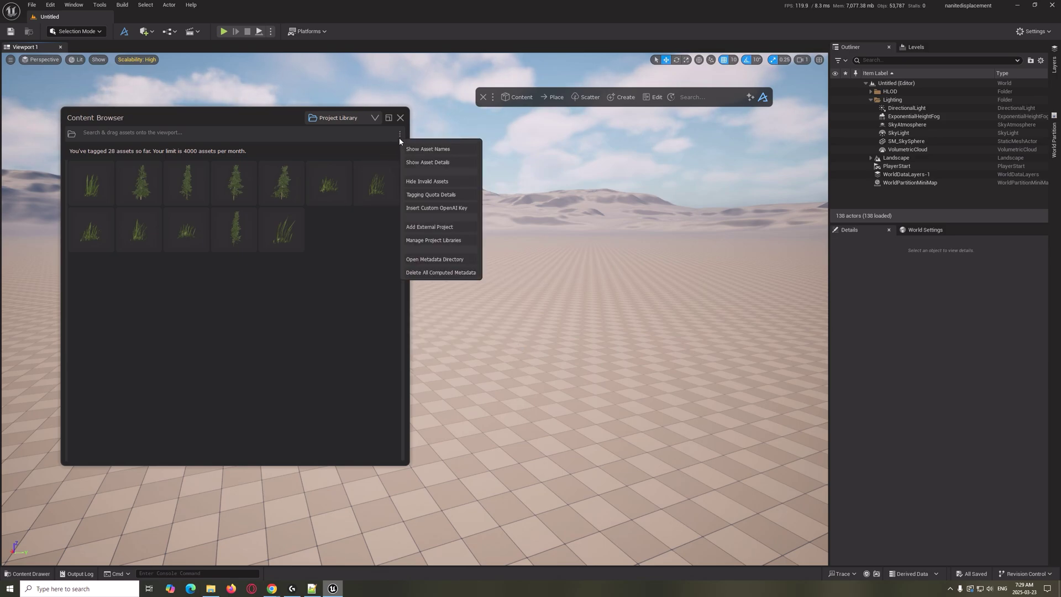
click(448, 226)
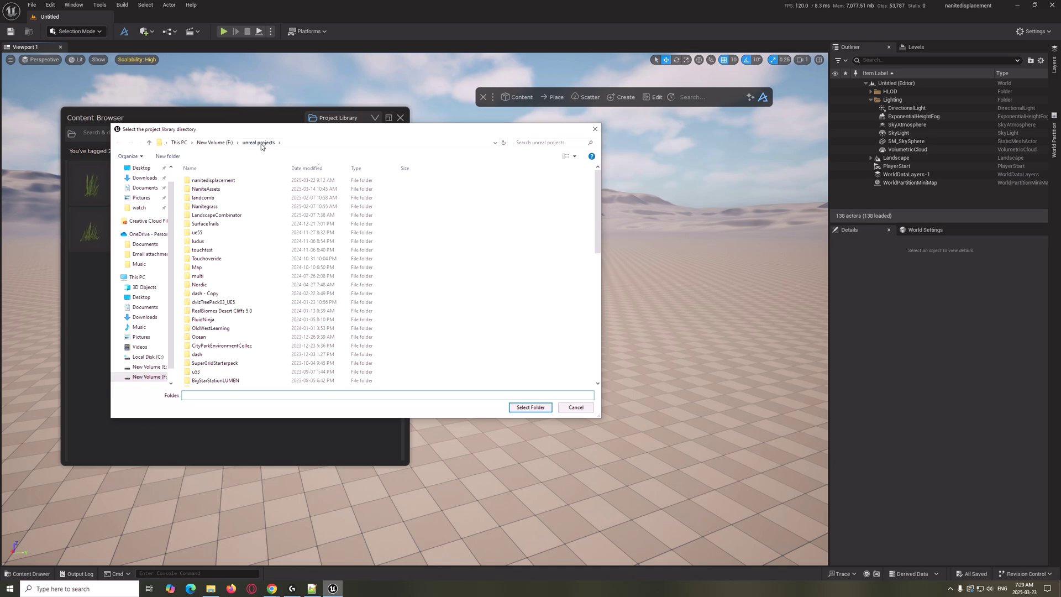
double_click(208, 189)
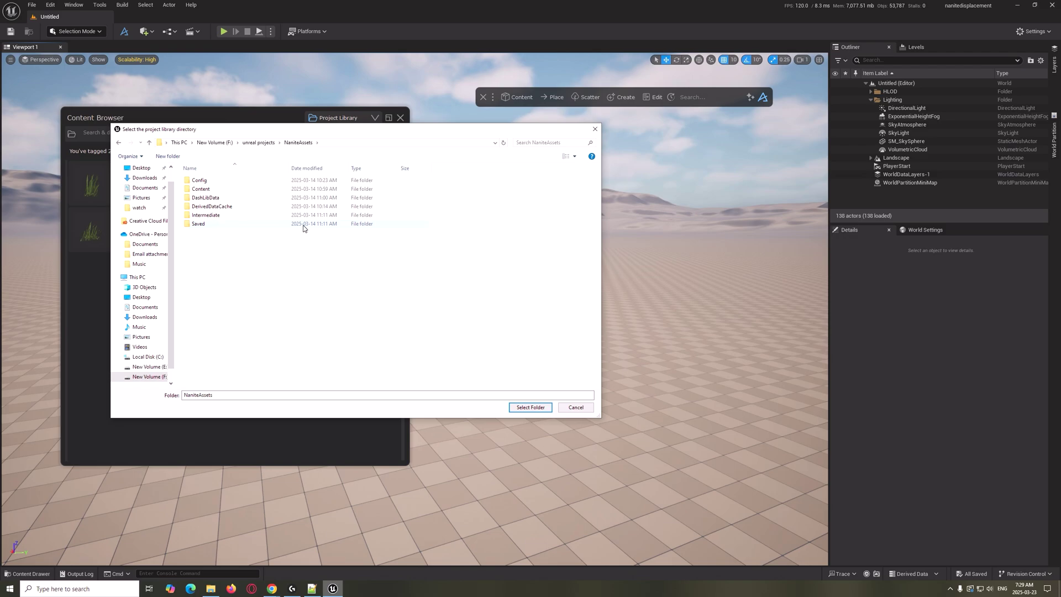
click(526, 407)
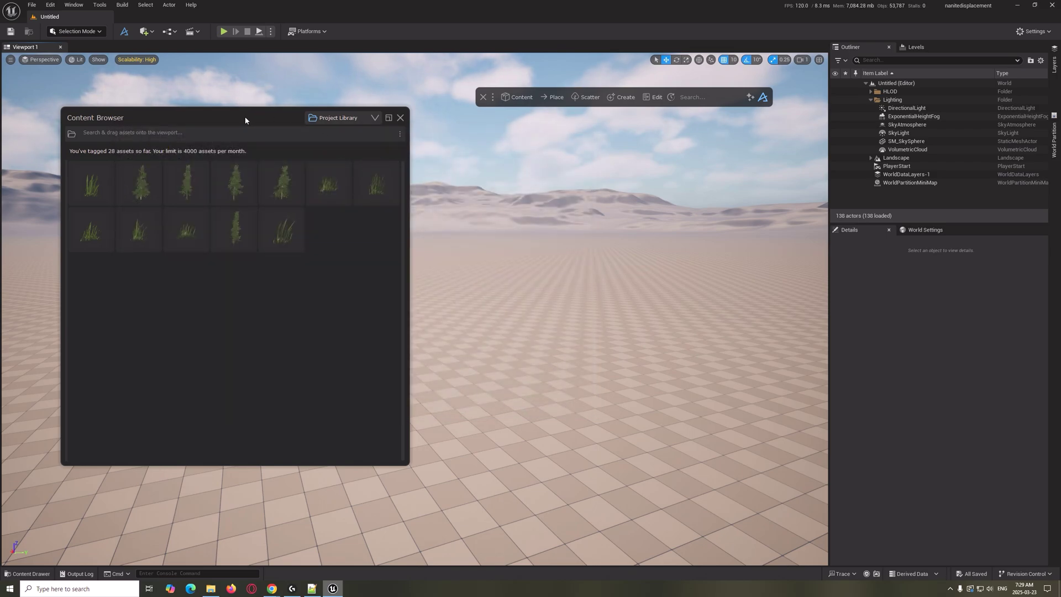
click(398, 135)
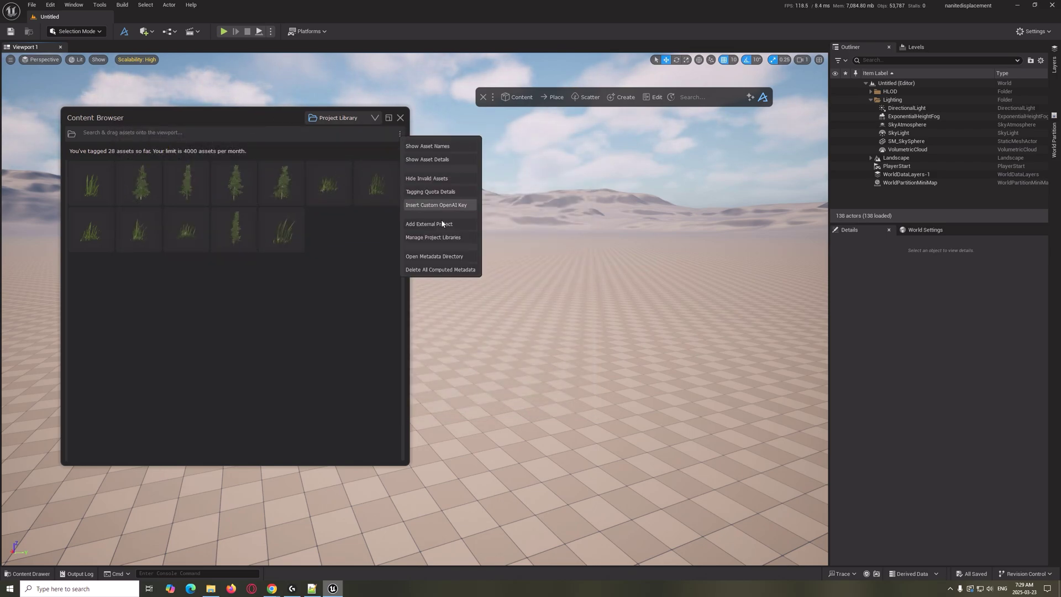
click(442, 224)
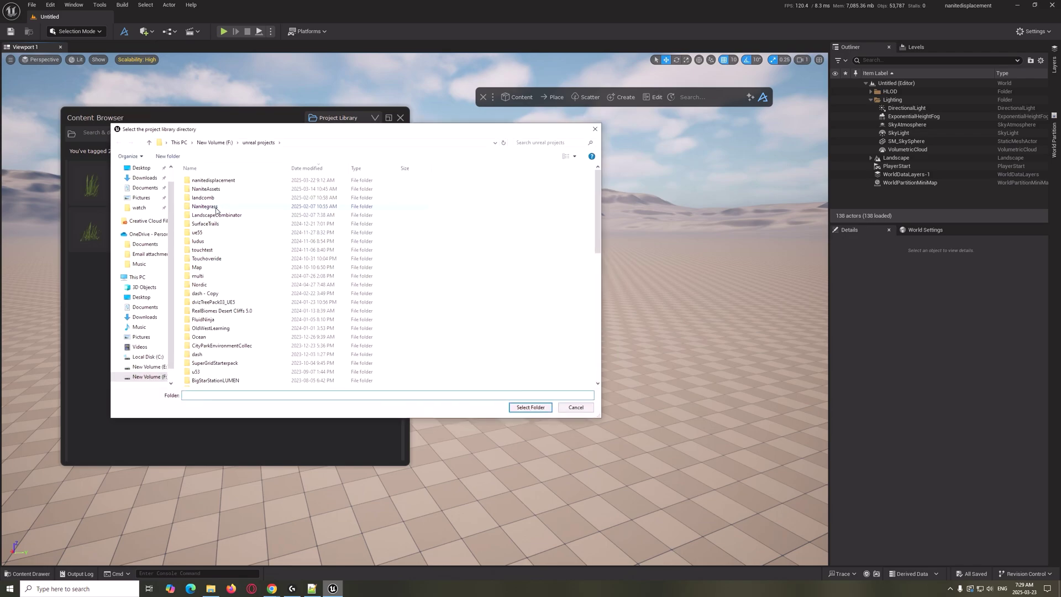
double_click(214, 189)
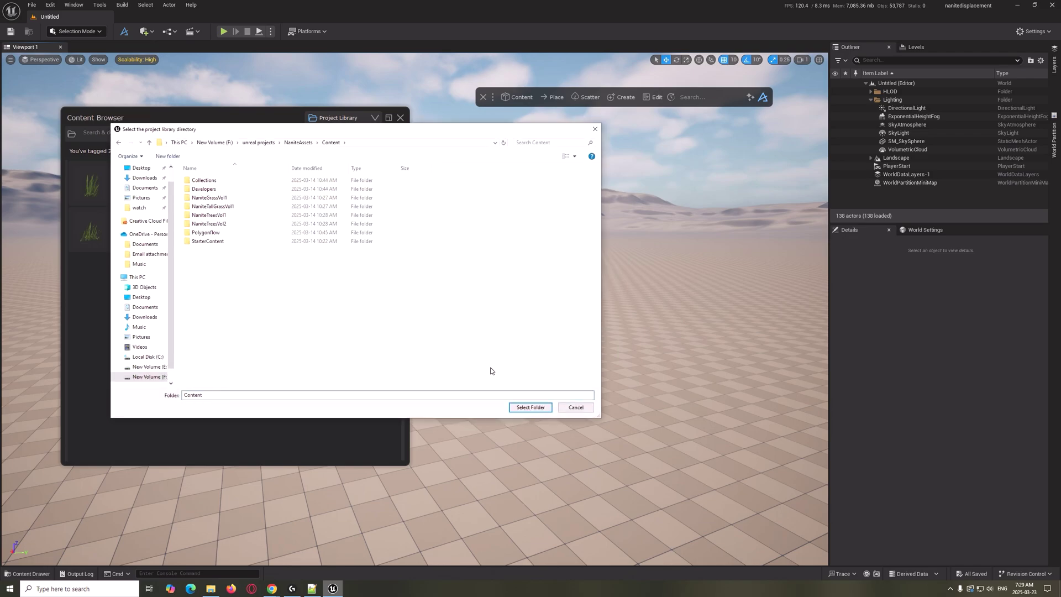
click(529, 407)
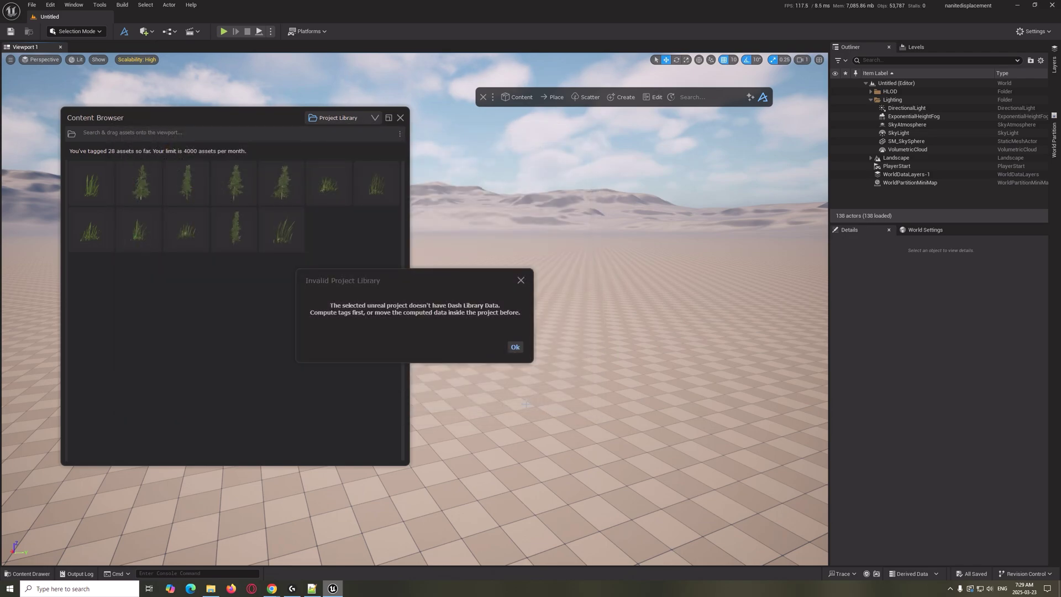
click(513, 347)
Add the NaniteAssets project folder as the external project library
click(400, 133)
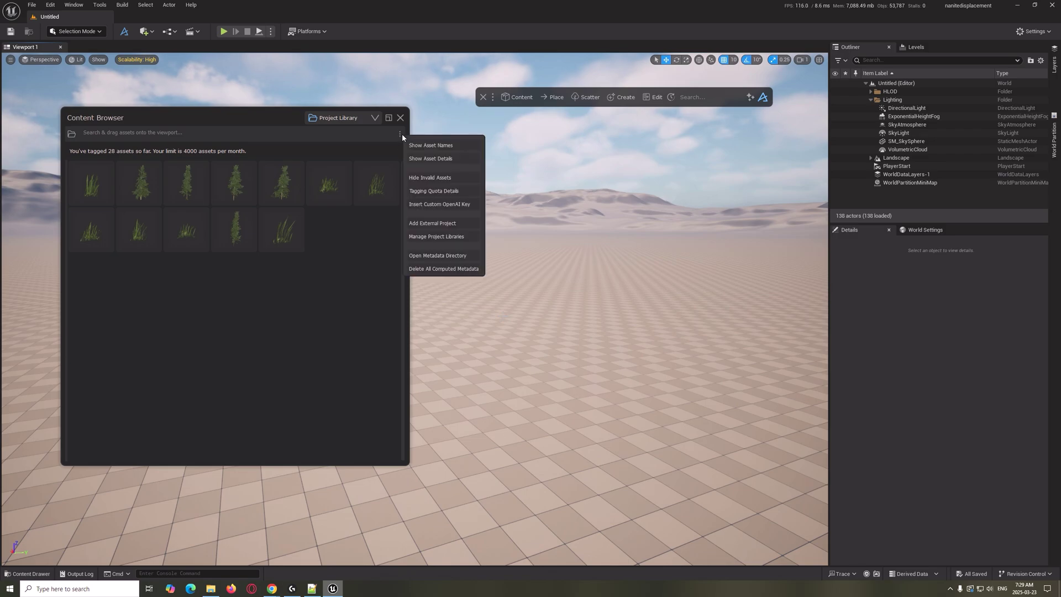
click(426, 222)
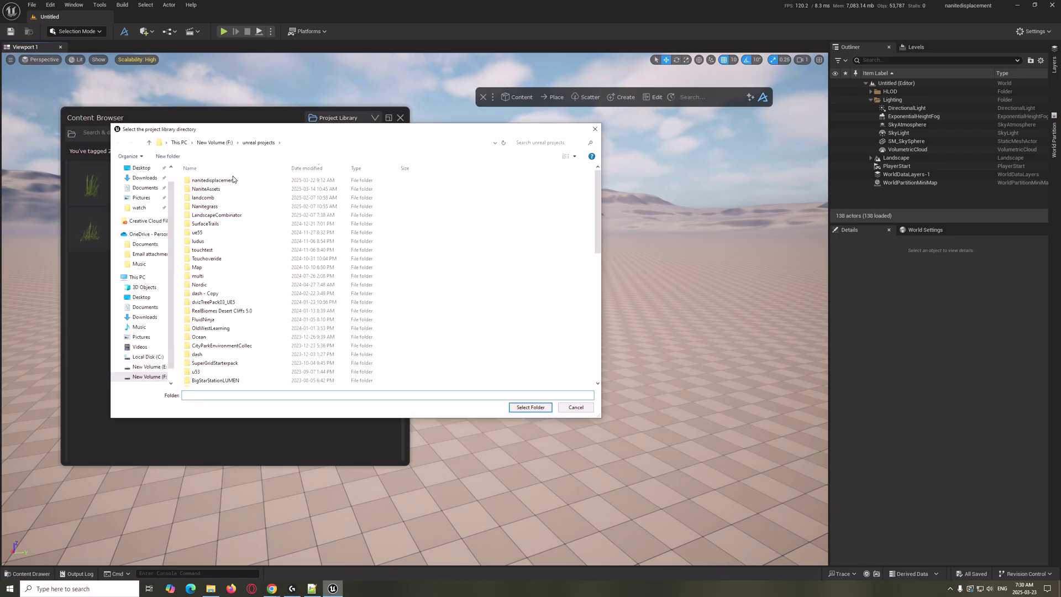
double_click(206, 189)
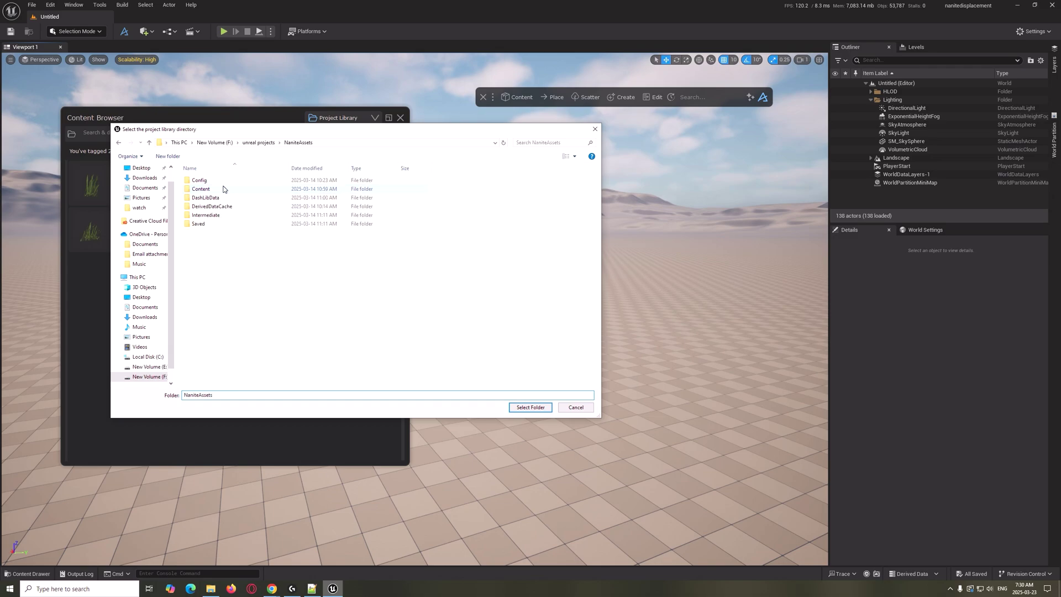
click(519, 408)
Switch the Dash browser to the NaniteAssets external library and enlarge its window
click(376, 118)
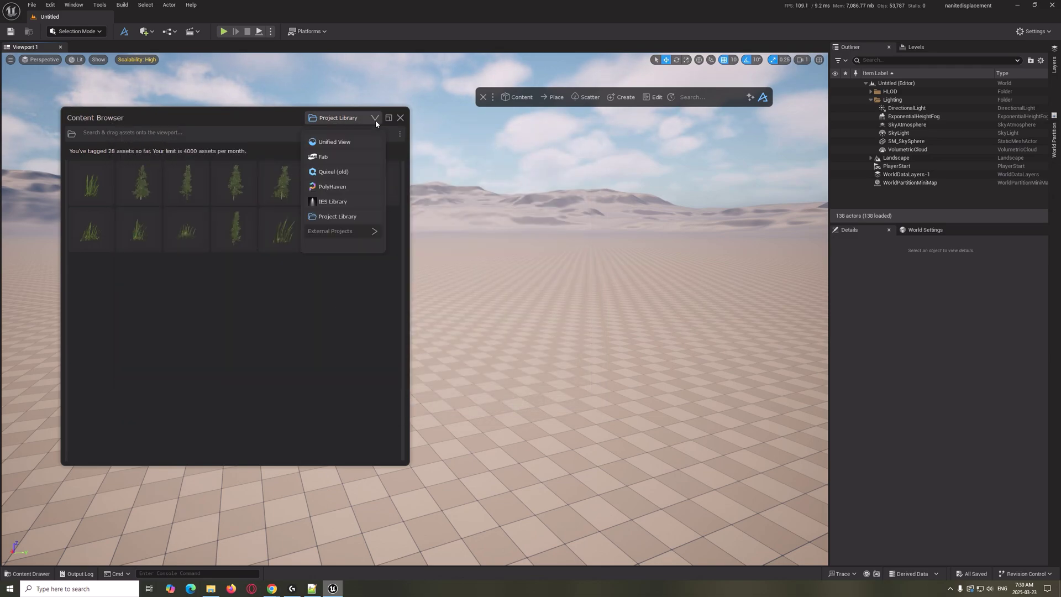
click(371, 231)
click(338, 246)
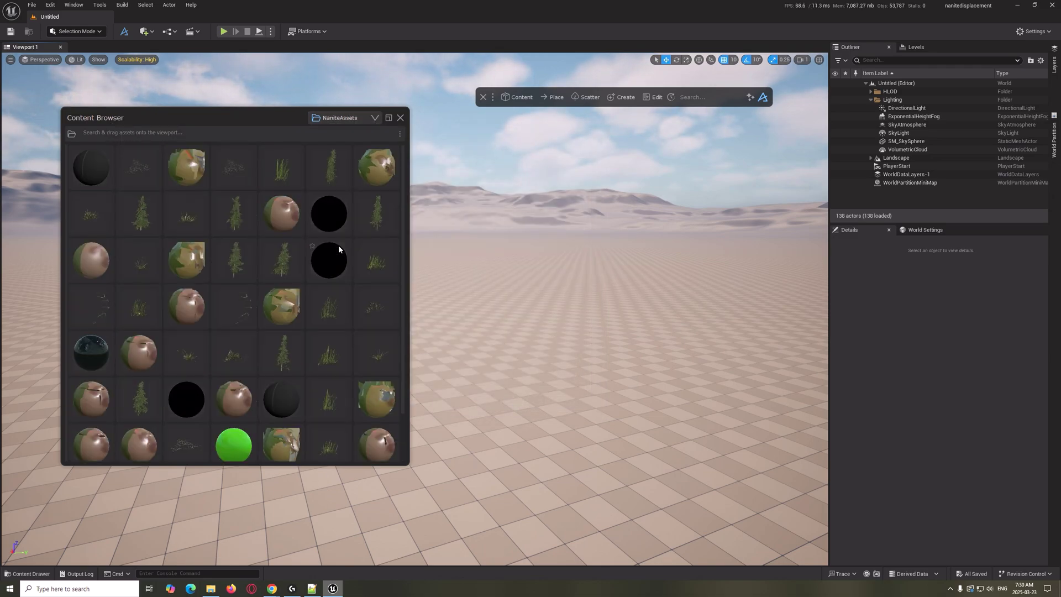
drag(261, 118, 266, 89)
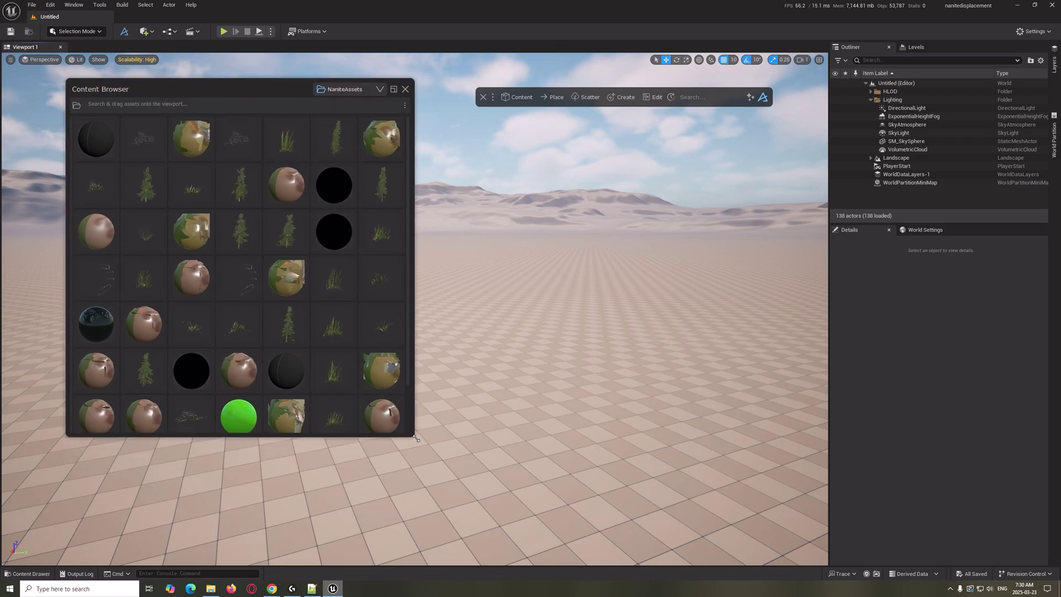
drag(414, 439, 463, 526)
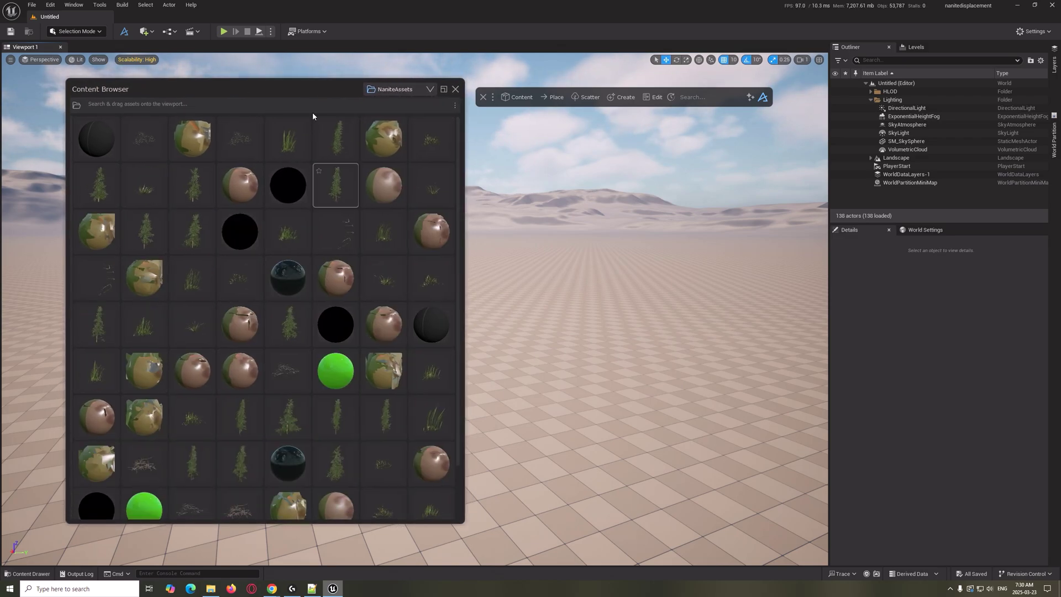
drag(289, 86, 251, 75)
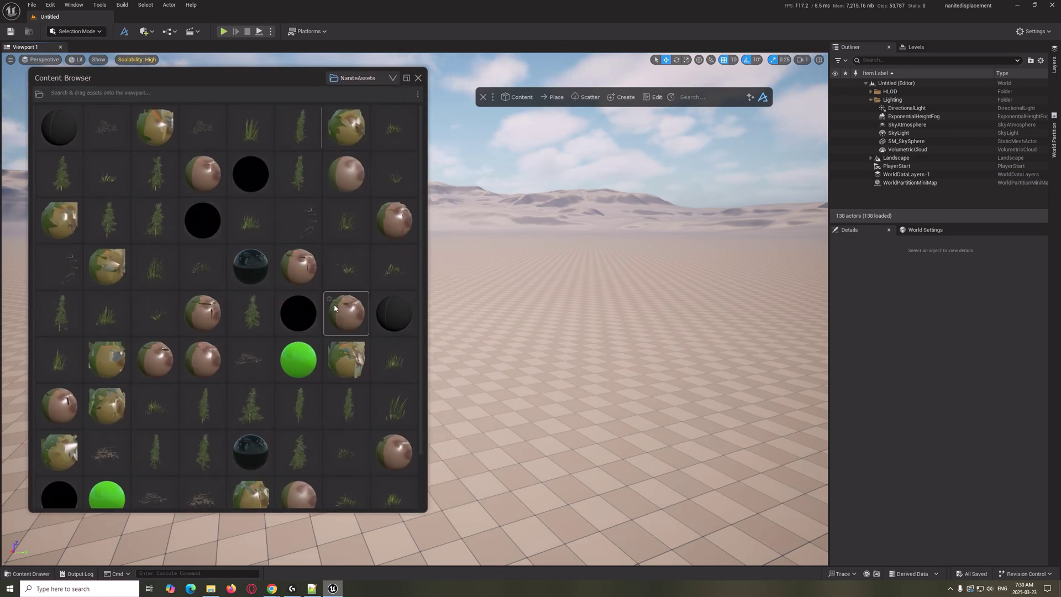
click(390, 81)
click(351, 191)
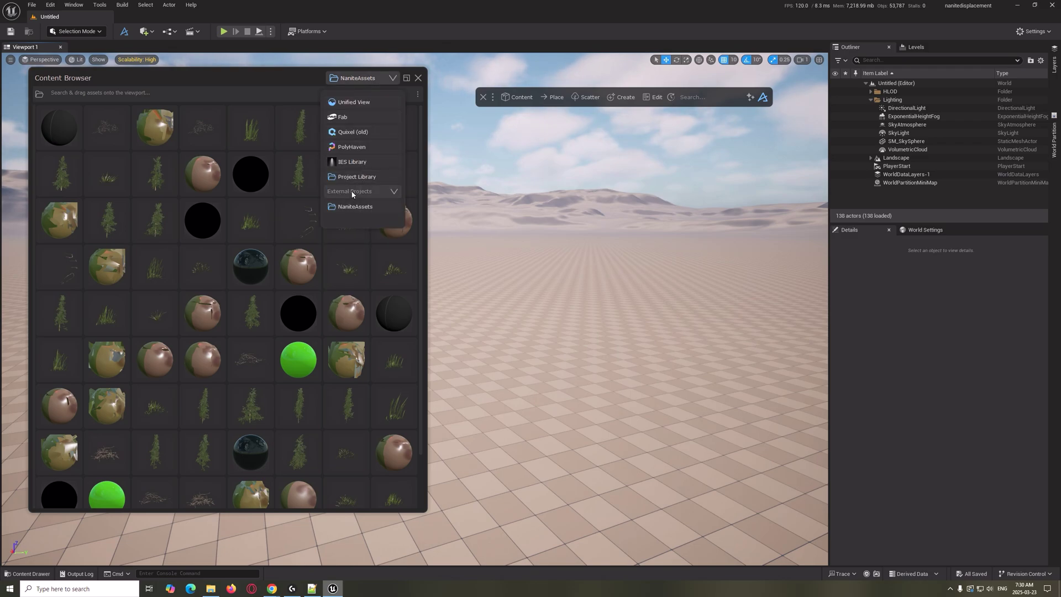
click(362, 207)
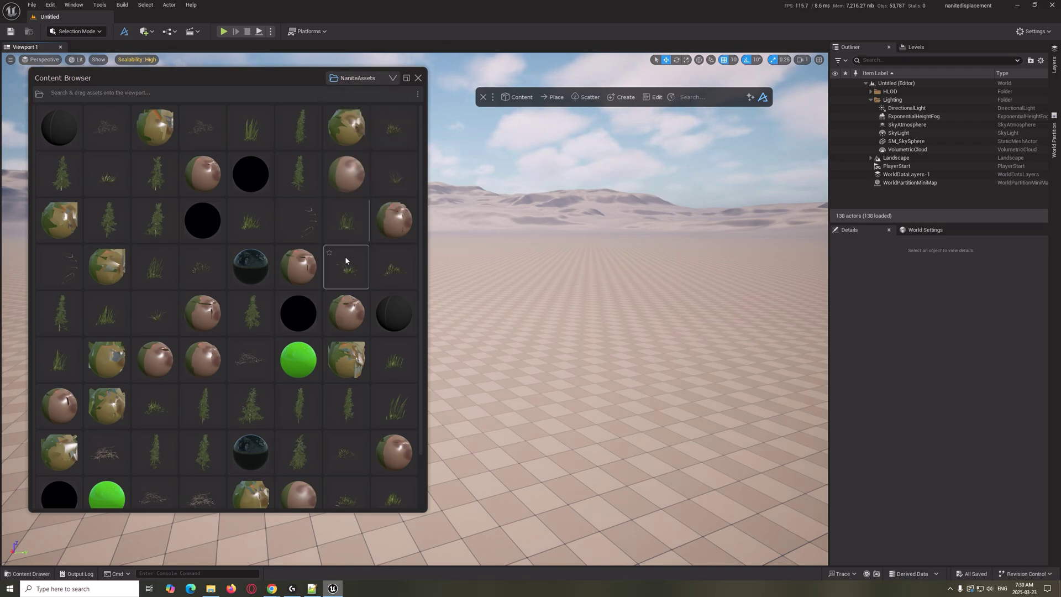
scroll(332, 298, down, 1)
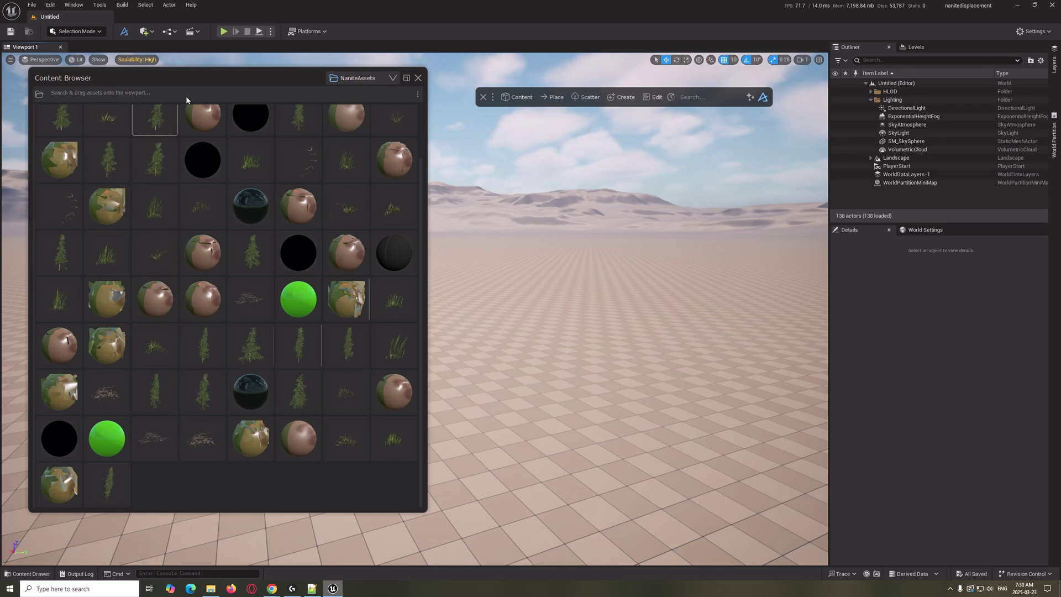
mouse_move(205, 73)
mouse_down()
mouse_move(262, 77)
mouse_move(218, 79)
mouse_up()
scroll(284, 343, up, 1)
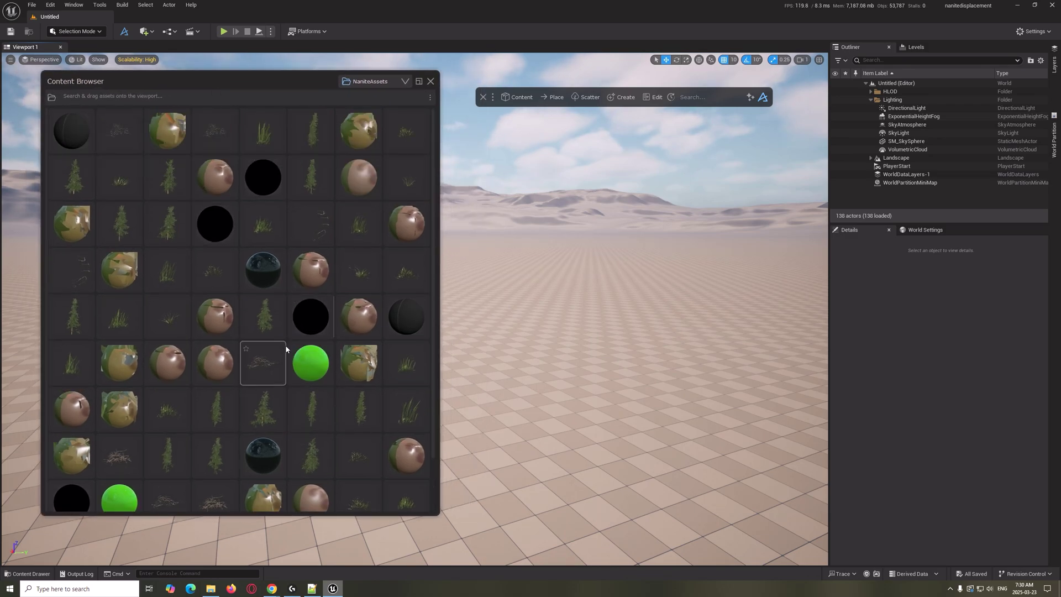
Drag the SM_Tree_01_v3 fir tree into the centre of the level
click(28, 573)
drag(258, 81, 663, 96)
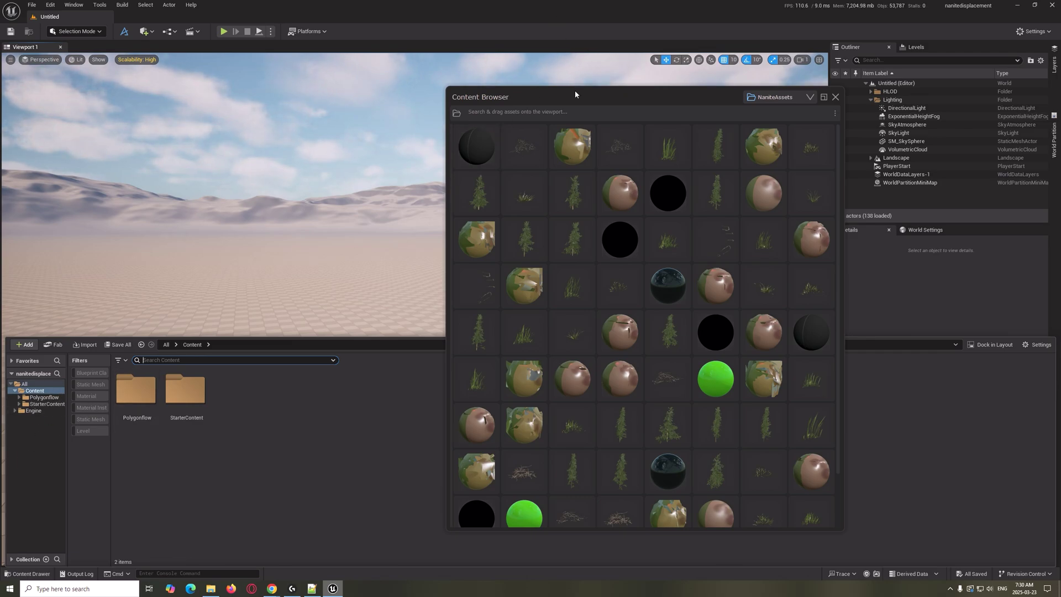
drag(576, 97, 383, 79)
click(32, 573)
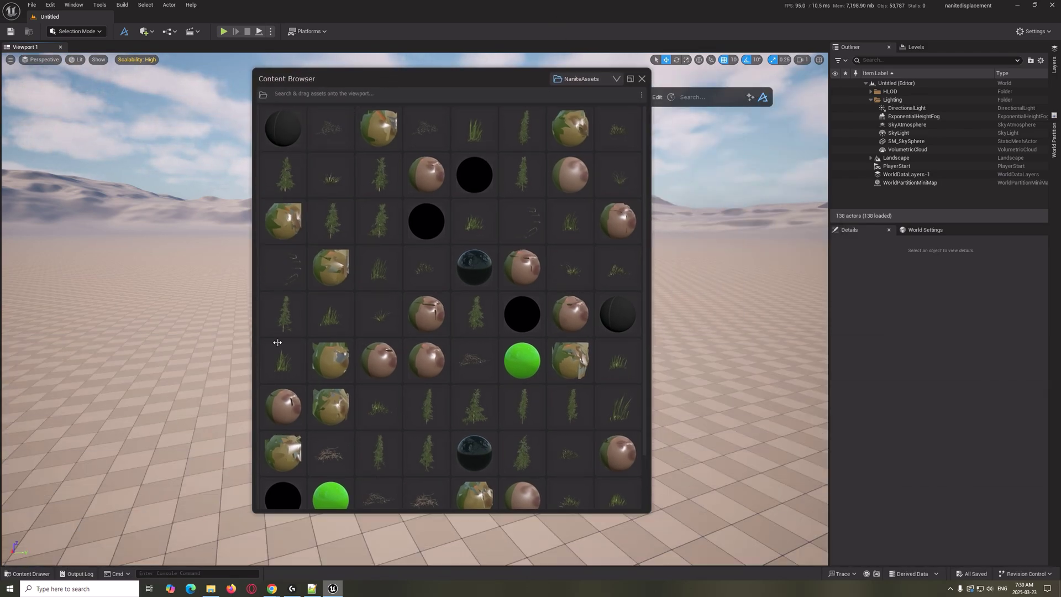
drag(483, 81, 254, 66)
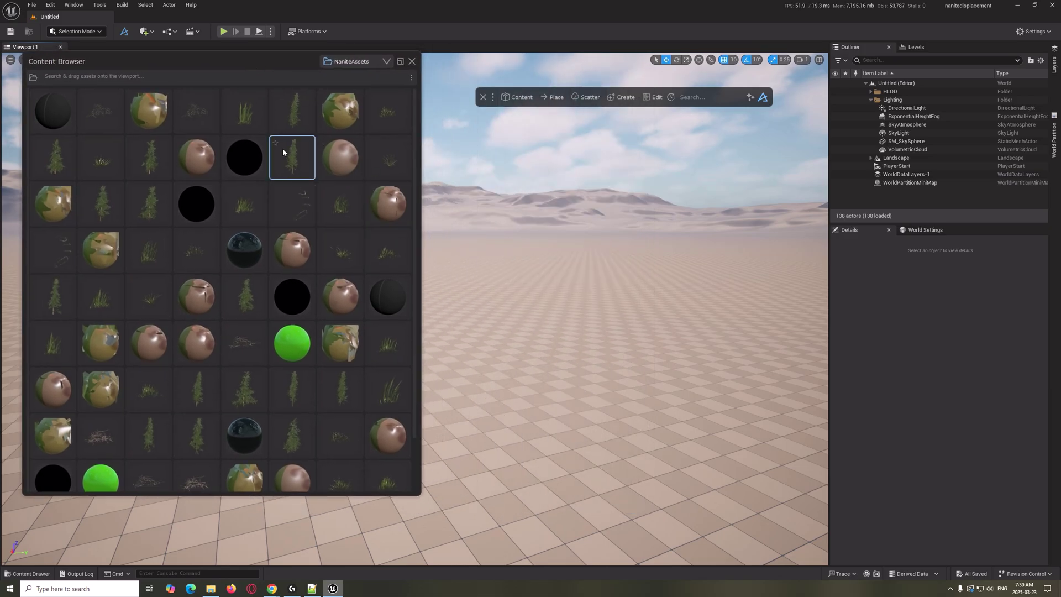
drag(284, 149, 563, 464)
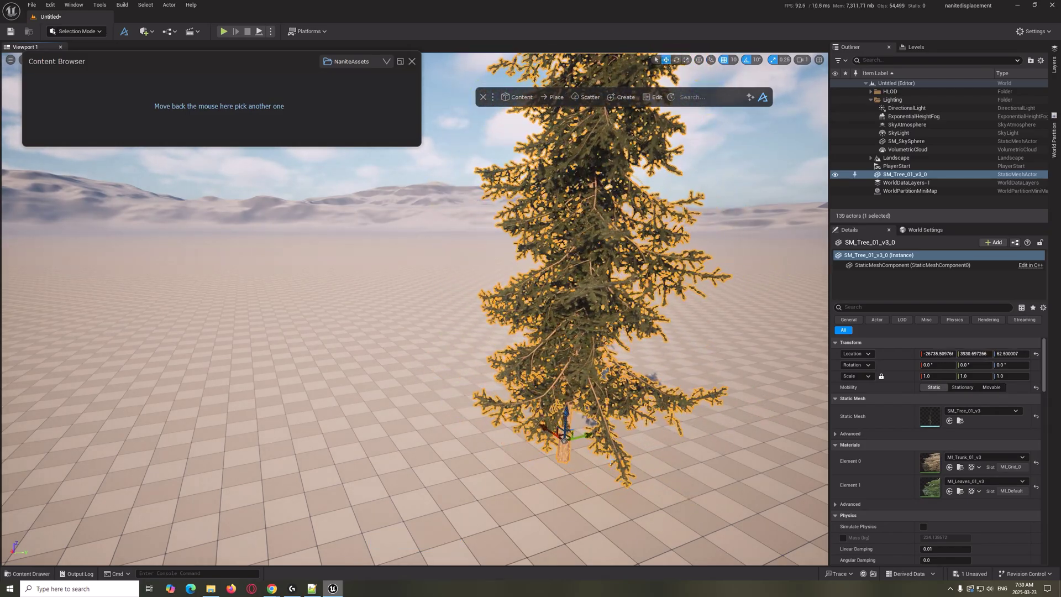
Browse NaniteTreesVol1's Mesh/Tree and Material folders in the Content Drawer
mouse_move(259, 55)
mouse_move(260, 55)
mouse_down()
mouse_move(288, 72)
mouse_move(265, 70)
mouse_up()
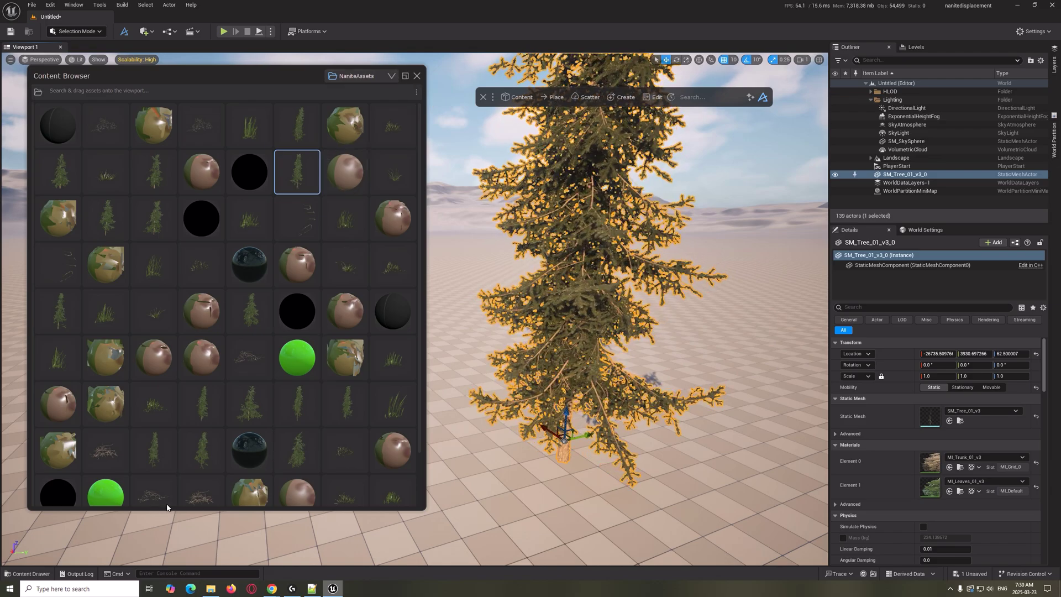
click(48, 573)
drag(254, 76, 658, 90)
key(f)
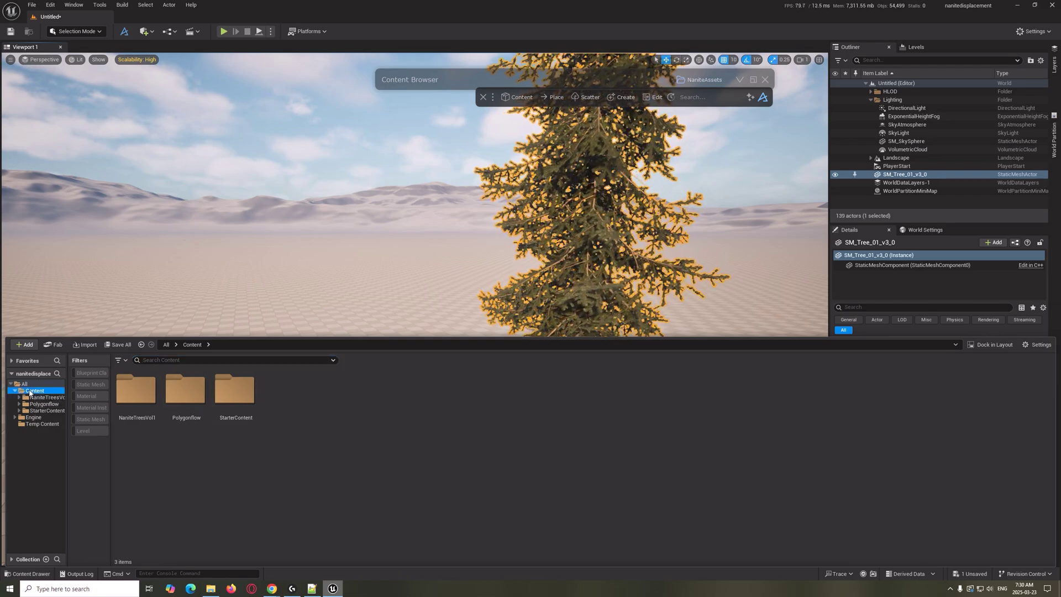
click(47, 397)
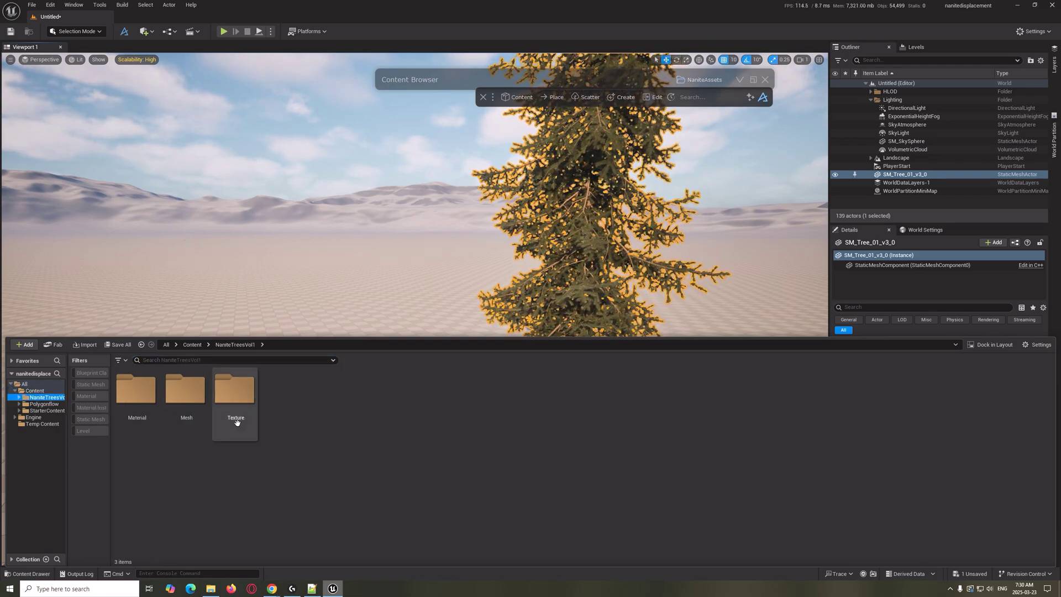
double_click(185, 393)
double_click(136, 390)
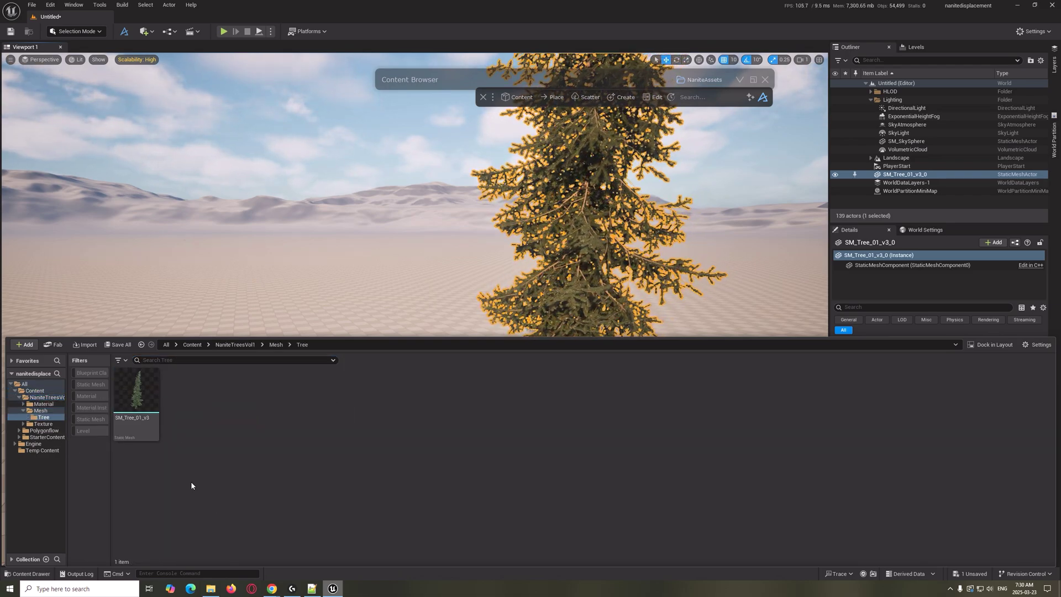
click(44, 403)
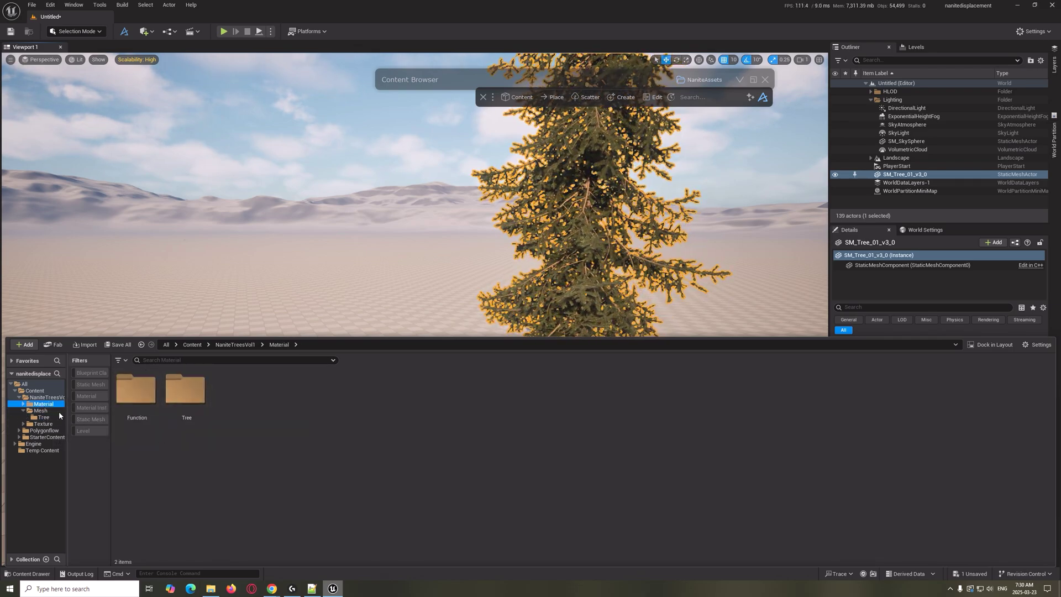
double_click(178, 393)
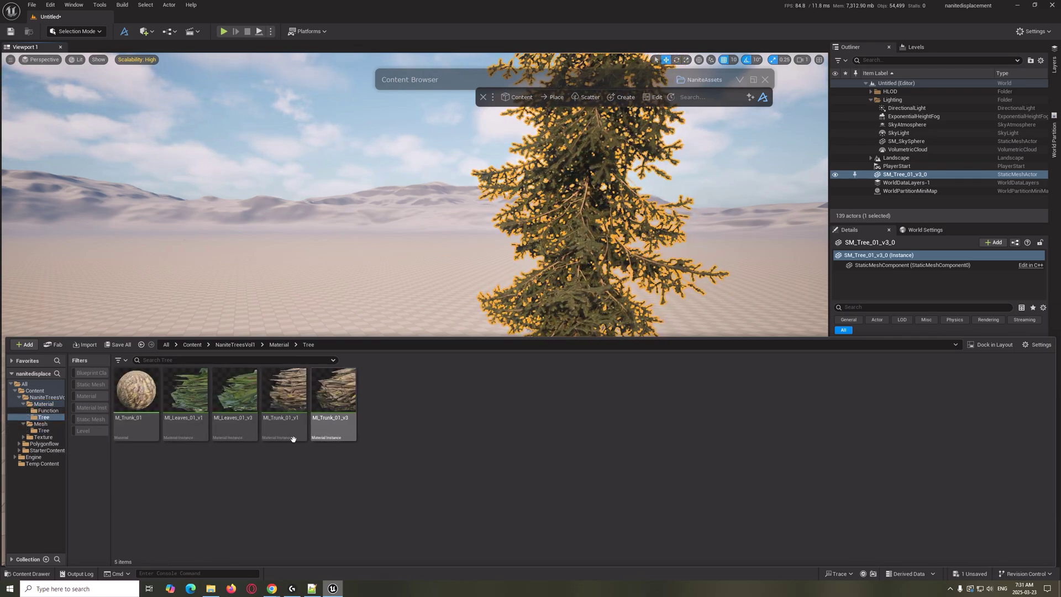
click(36, 405)
double_click(40, 397)
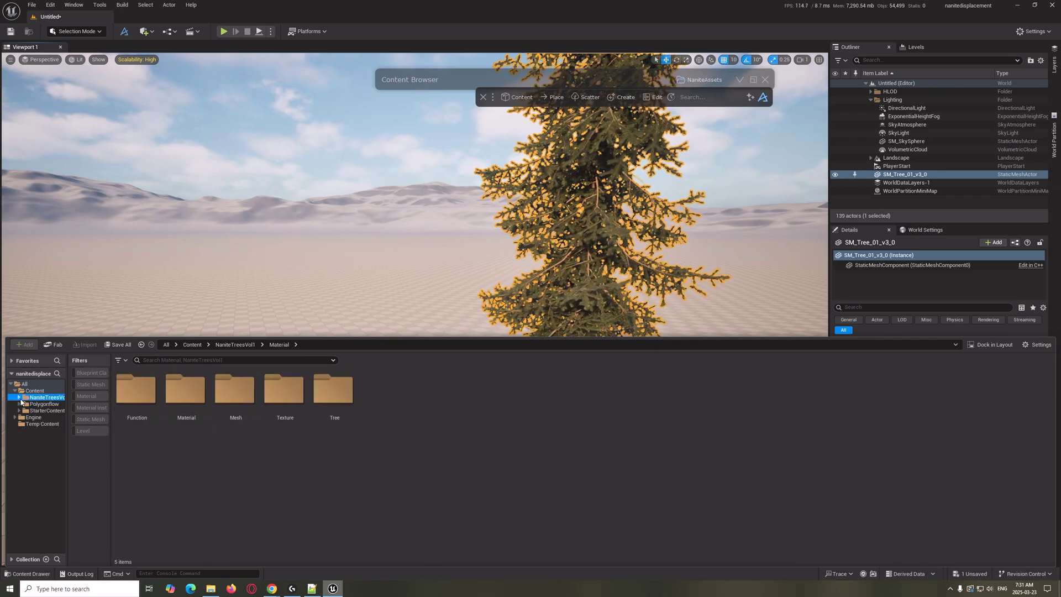
Focus on the placed fir tree and shift it along the Y axis
click(27, 574)
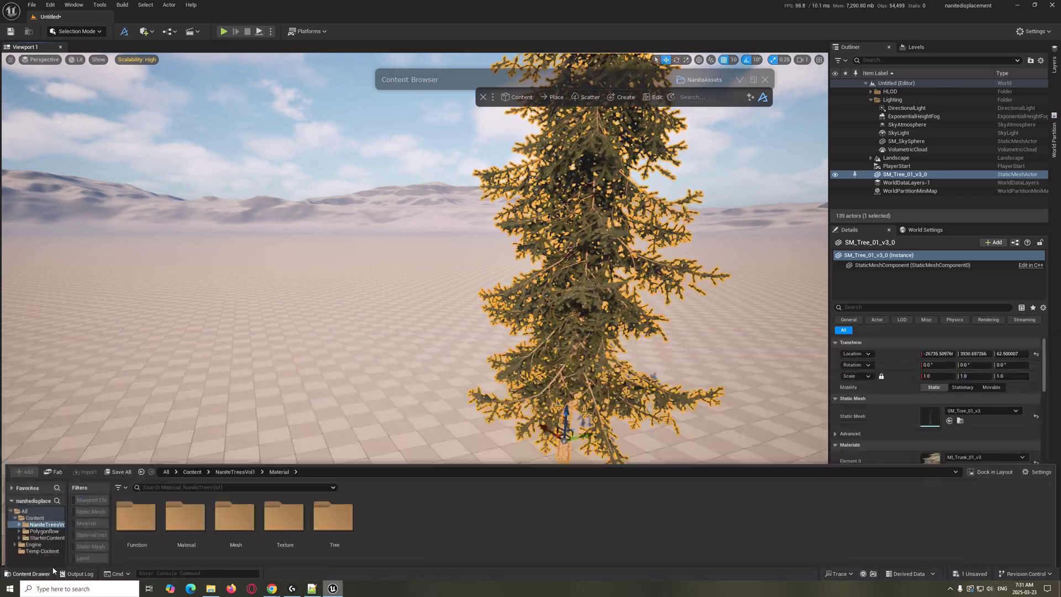
key(f)
mouse_move(430, 371)
alt+mouse_down()
mouse_move(467, 372)
mouse_move(430, 372)
alt+mouse_up()
drag(326, 410, 375, 395)
Expand the NaniteAssets grid and review the fir tree asset's details
click(739, 79)
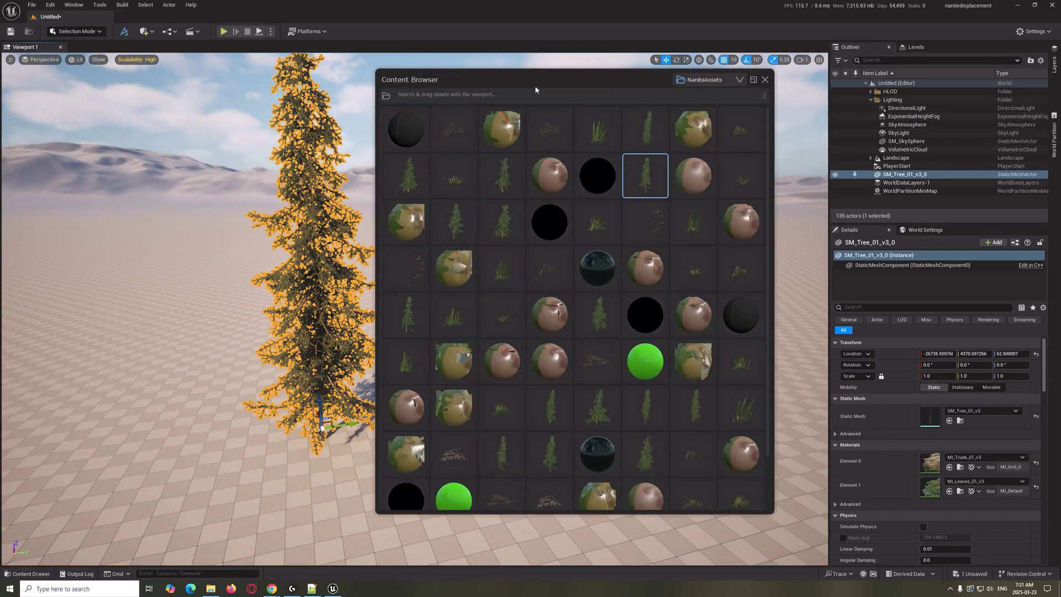
drag(533, 84, 307, 89)
scroll(406, 386, down, 1)
scroll(406, 386, up, 1)
double_click(414, 180)
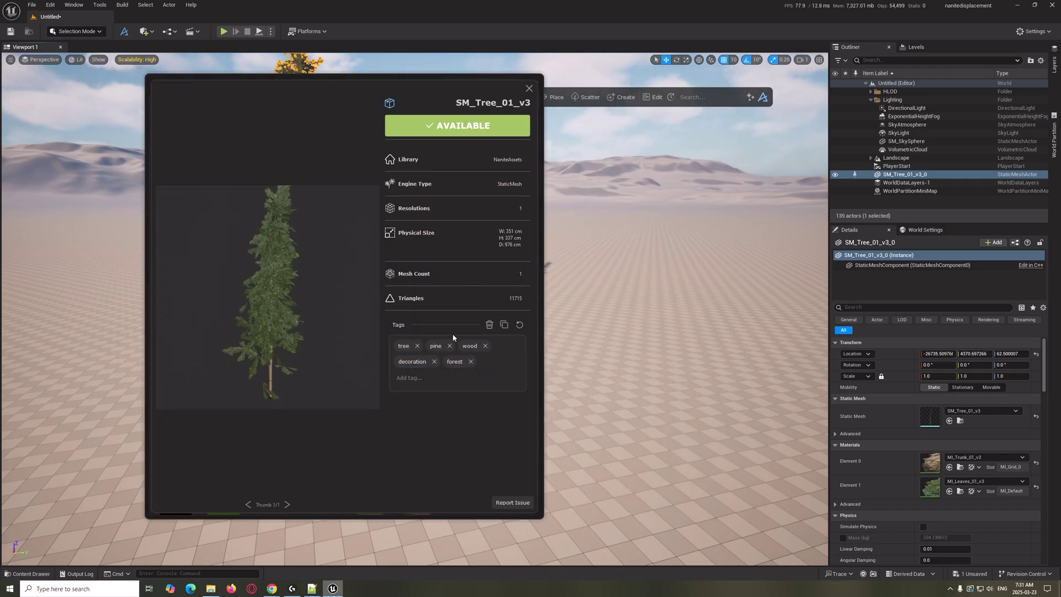
click(528, 88)
scroll(380, 396, down, 1)
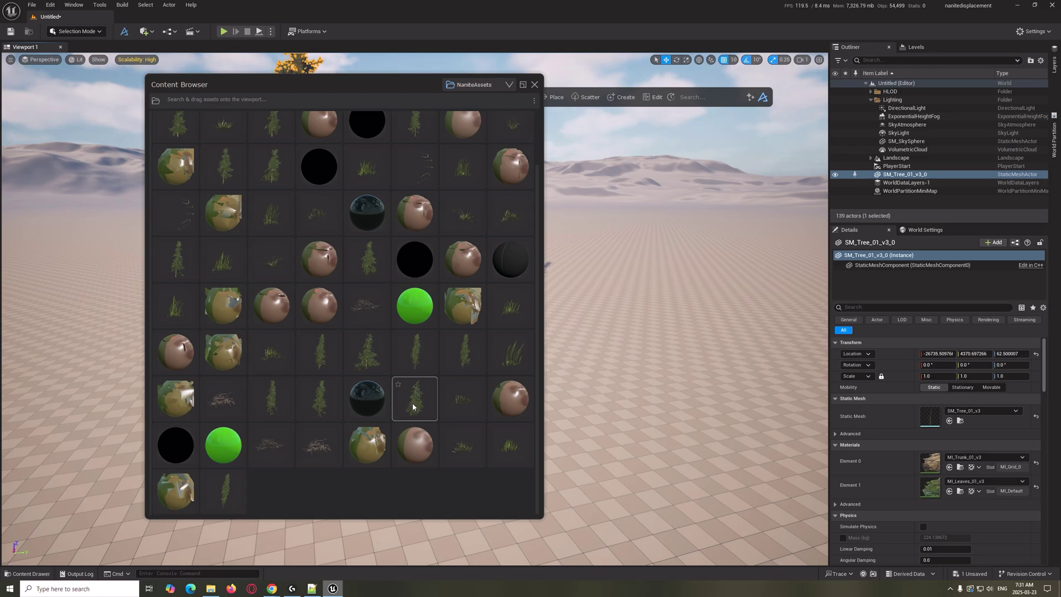
Place a tall NaniteAssets grass clump into the level beside the fir tree
click(508, 84)
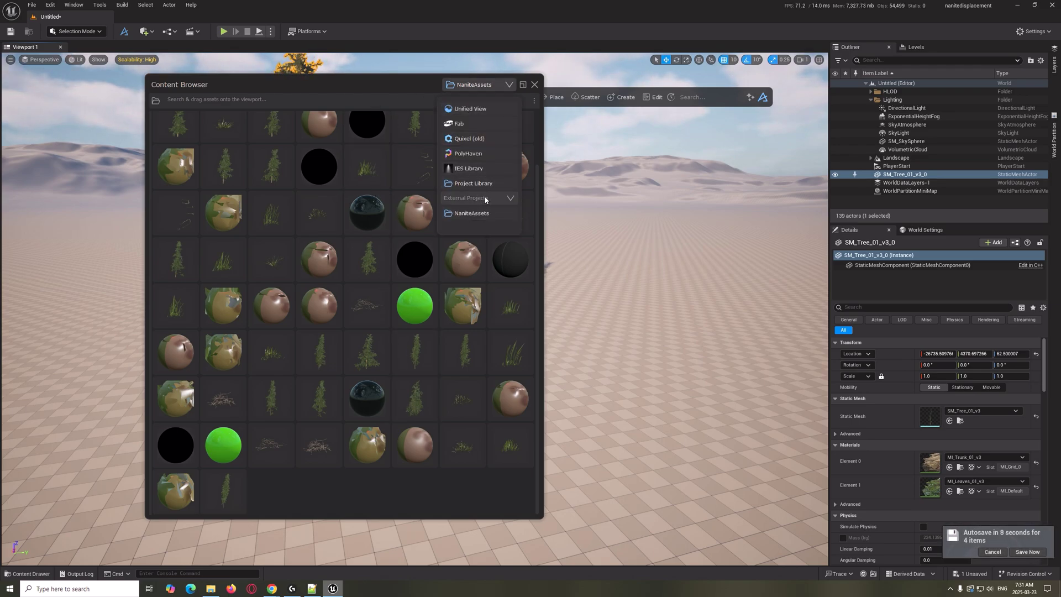
click(415, 216)
drag(422, 248, 529, 450)
drag(610, 448, 458, 473)
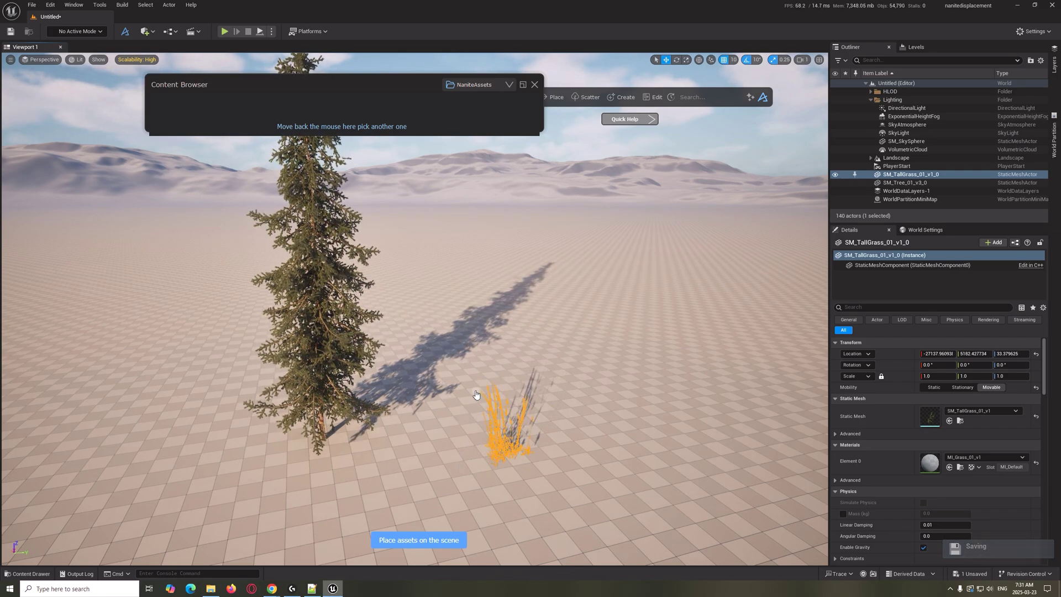
mouse_move(332, 88)
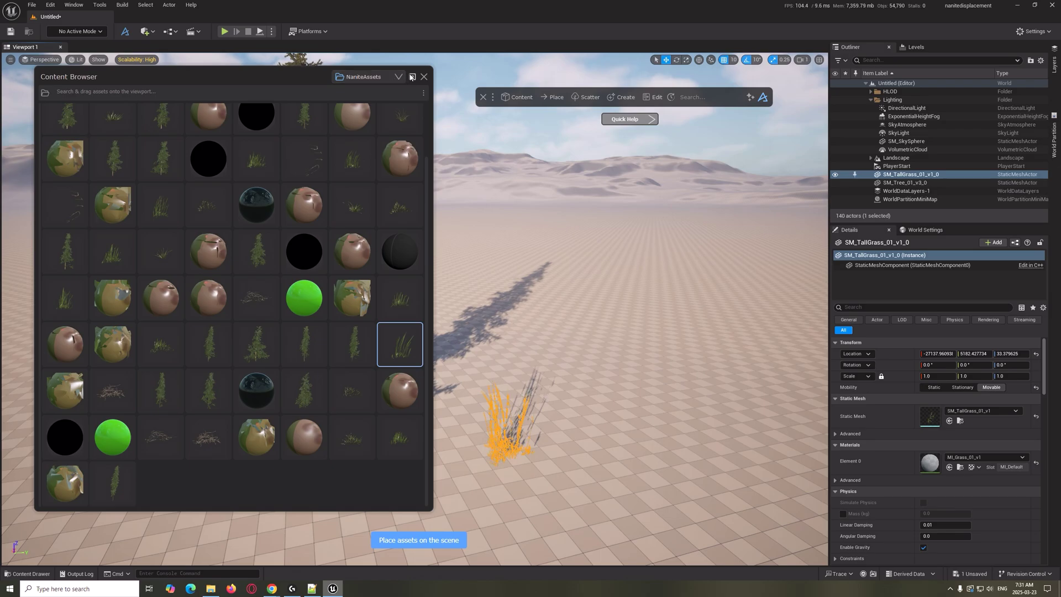
drag(504, 372, 509, 293)
drag(505, 353, 485, 420)
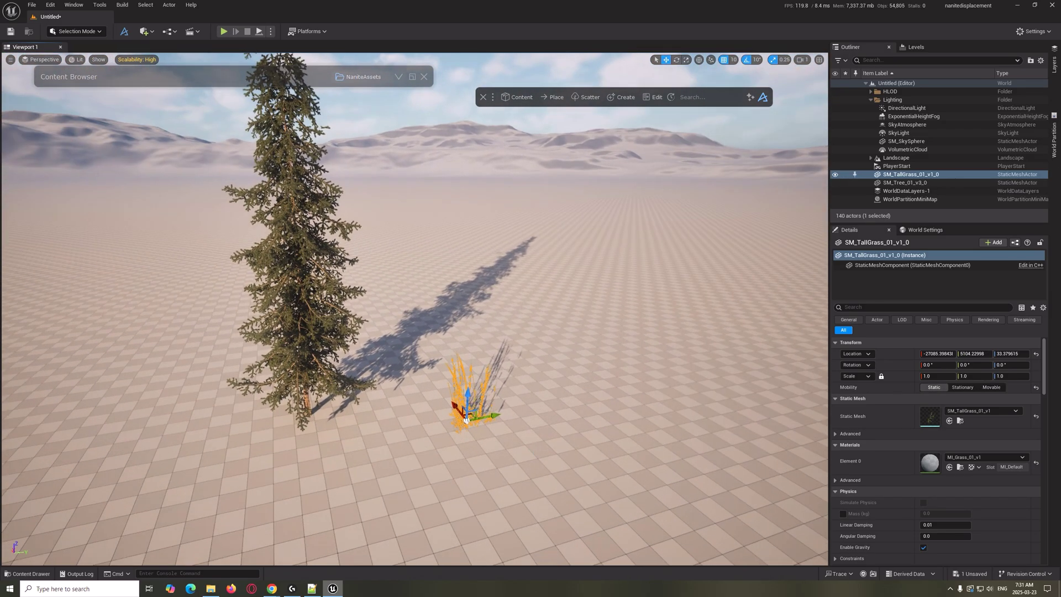
click(470, 436)
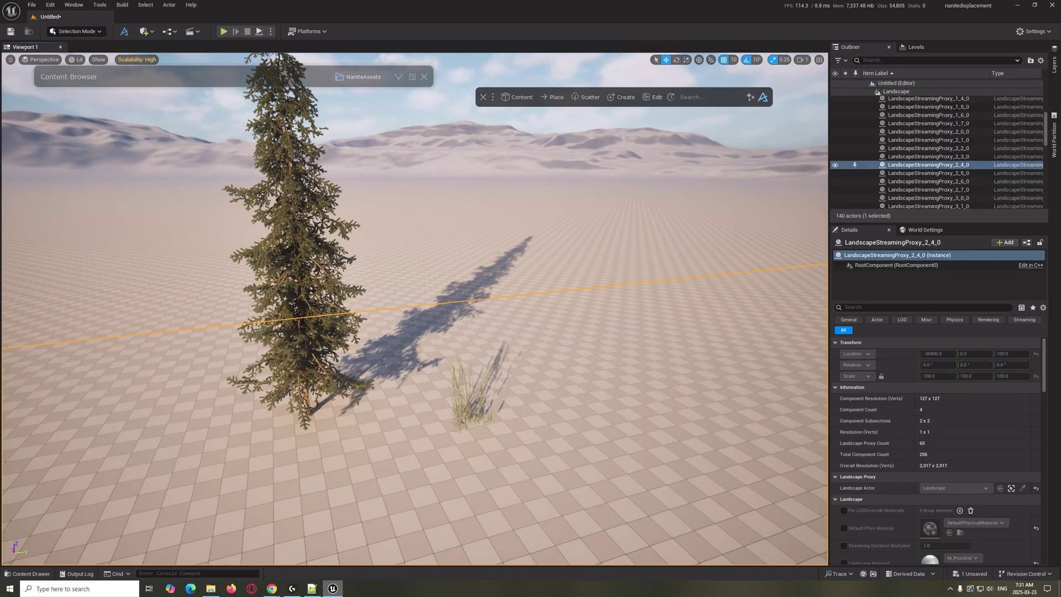
right_drag(470, 436, 535, 426)
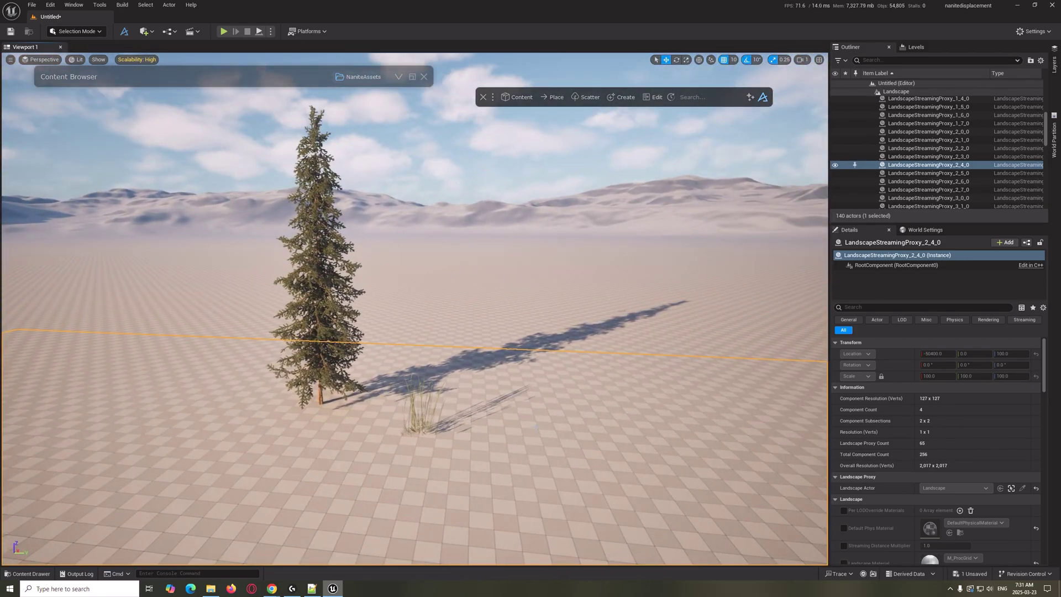
Expand the asset browser grid again and shift the floating browser bar right
click(403, 79)
drag(273, 82, 274, 95)
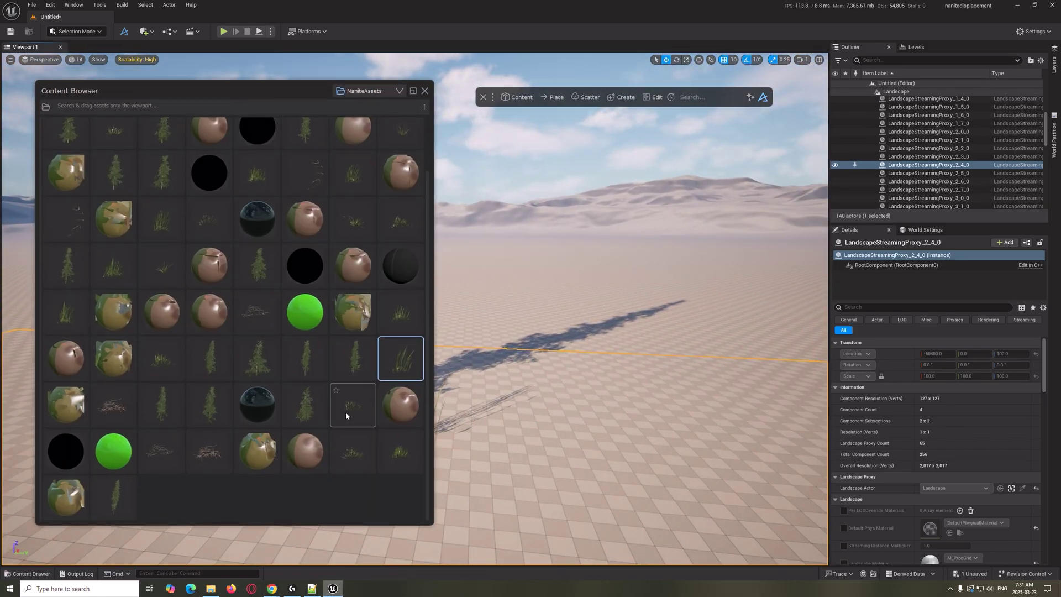
scroll(345, 412, up, 1)
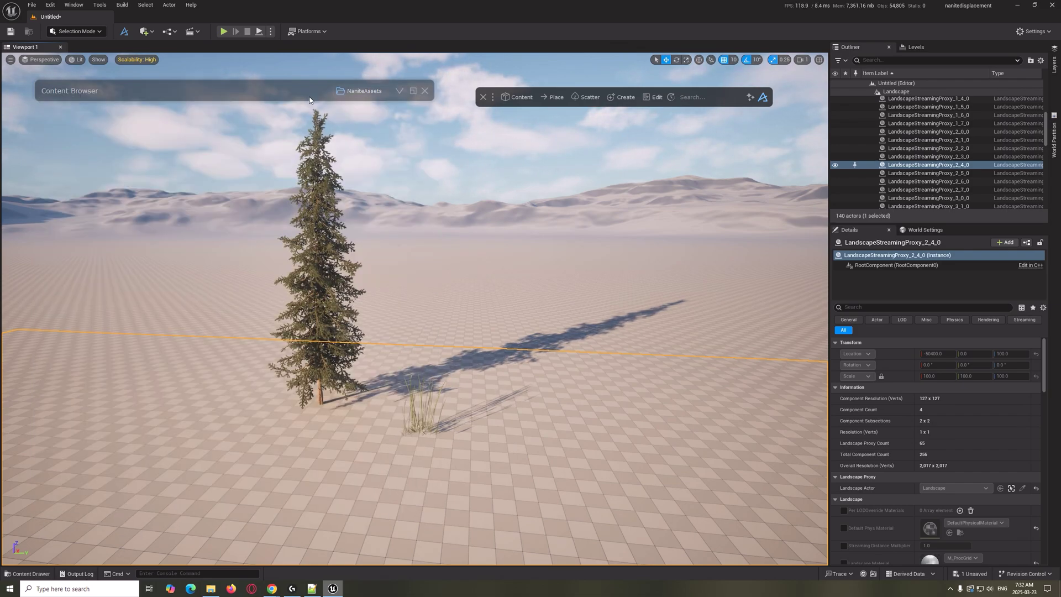
drag(309, 100, 326, 100)
Open the Content Drawer at the NaniteTreesVol1 folder
click(31, 573)
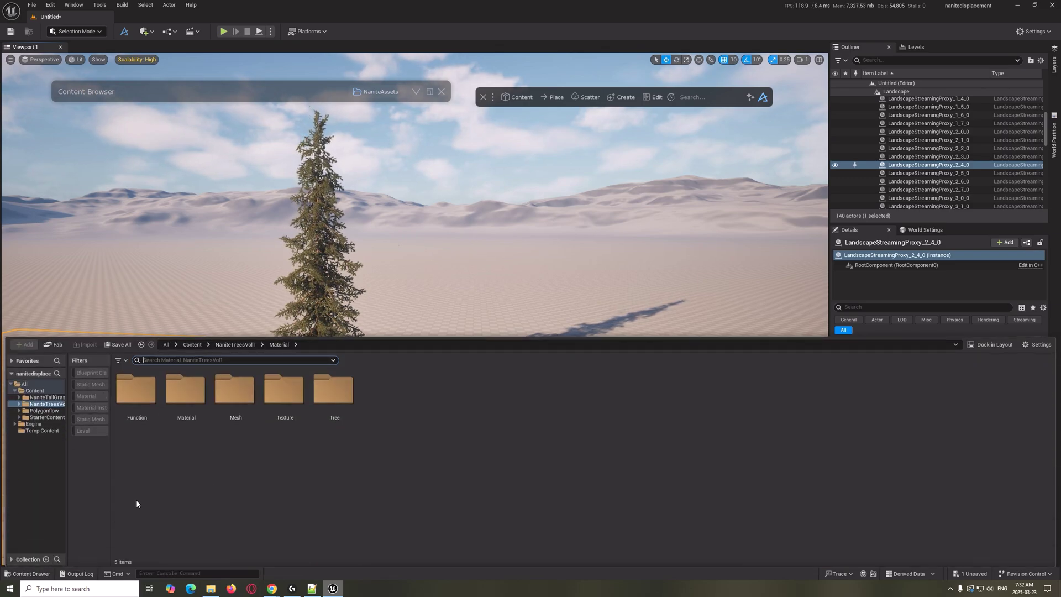
click(52, 405)
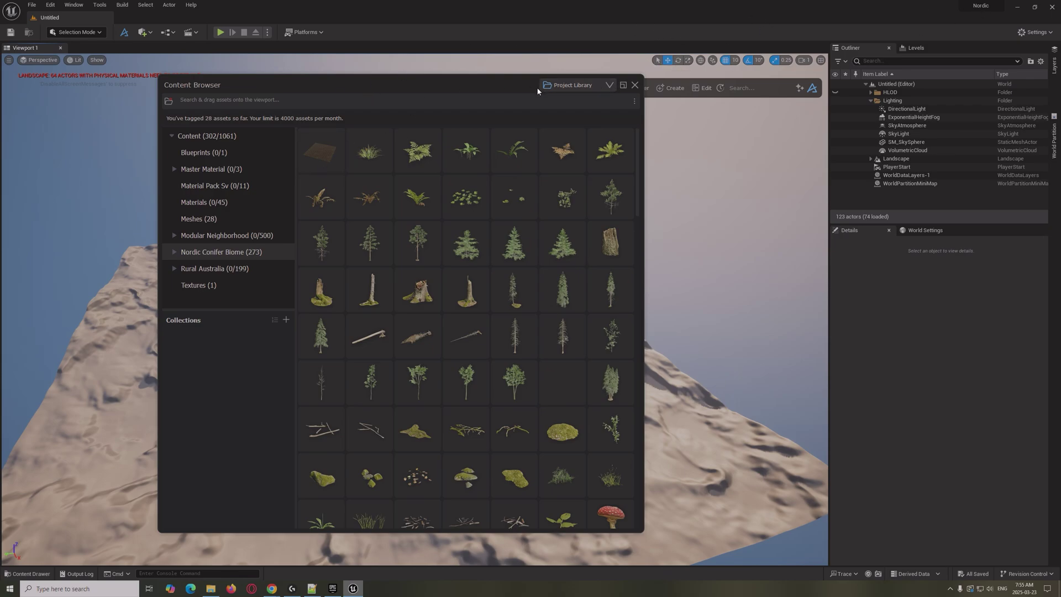
Collapse the Dash window and browse the RuralAustralia and NordicConiferBiome content folders
click(606, 86)
drag(600, 88, 462, 129)
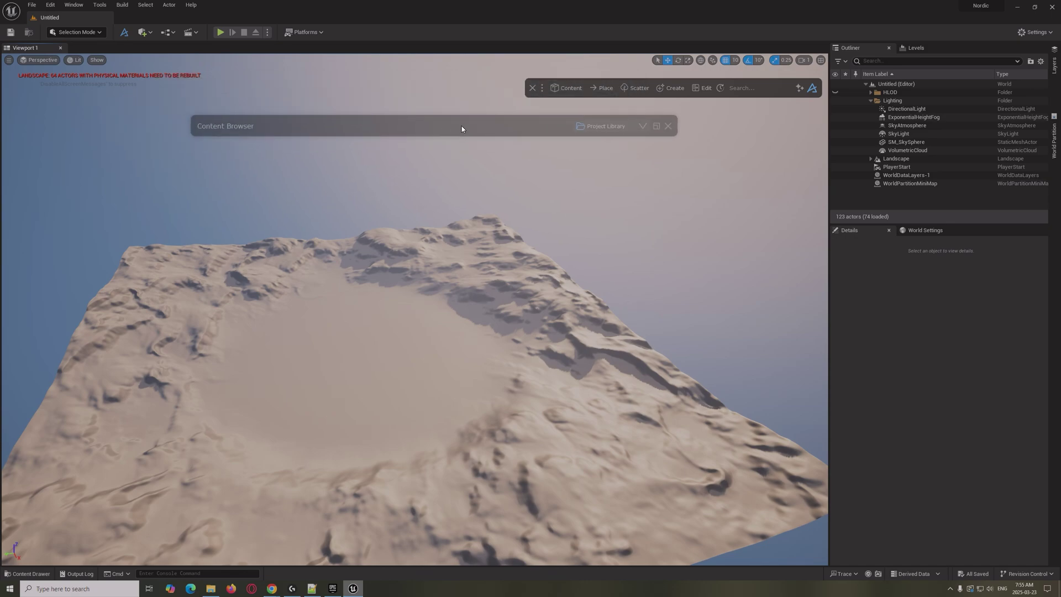
click(50, 575)
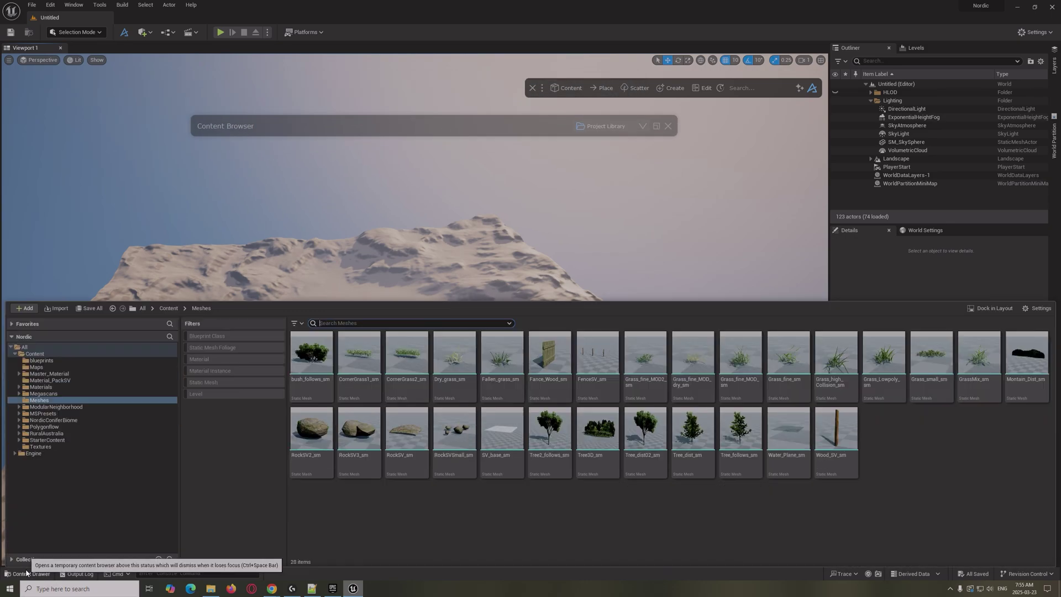
click(62, 433)
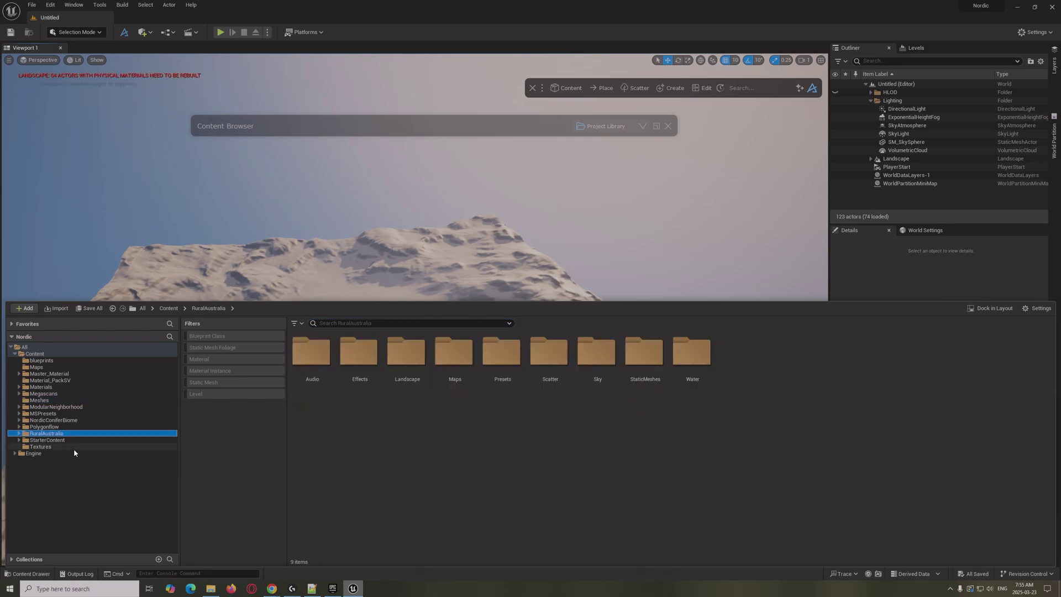
click(56, 420)
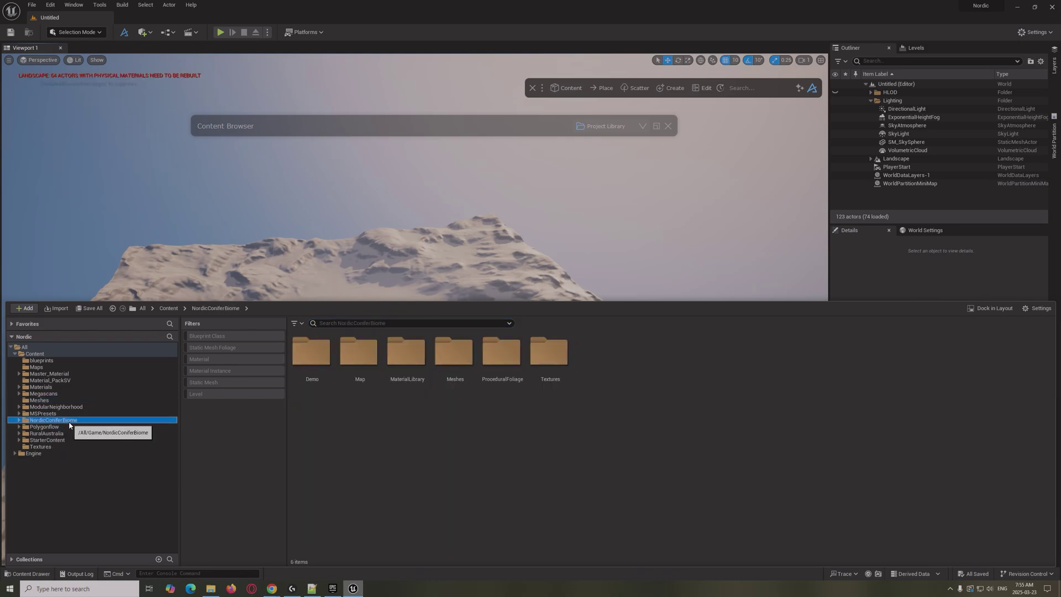
click(28, 573)
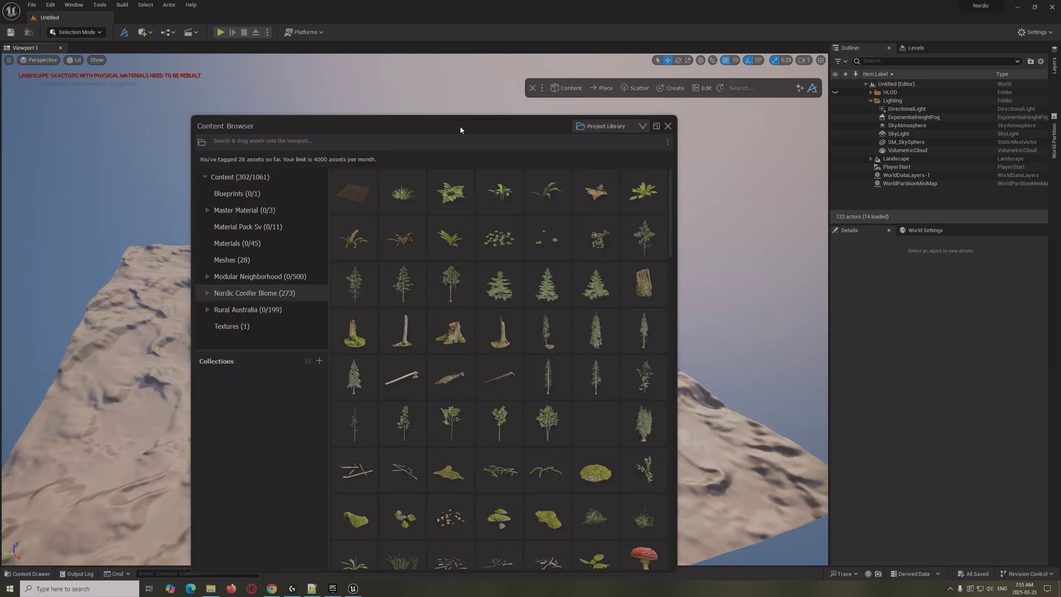
Show the Nordic Conifer Biome category in Dash and open SM_Tree_Fir_S_02's details
drag(462, 126, 337, 83)
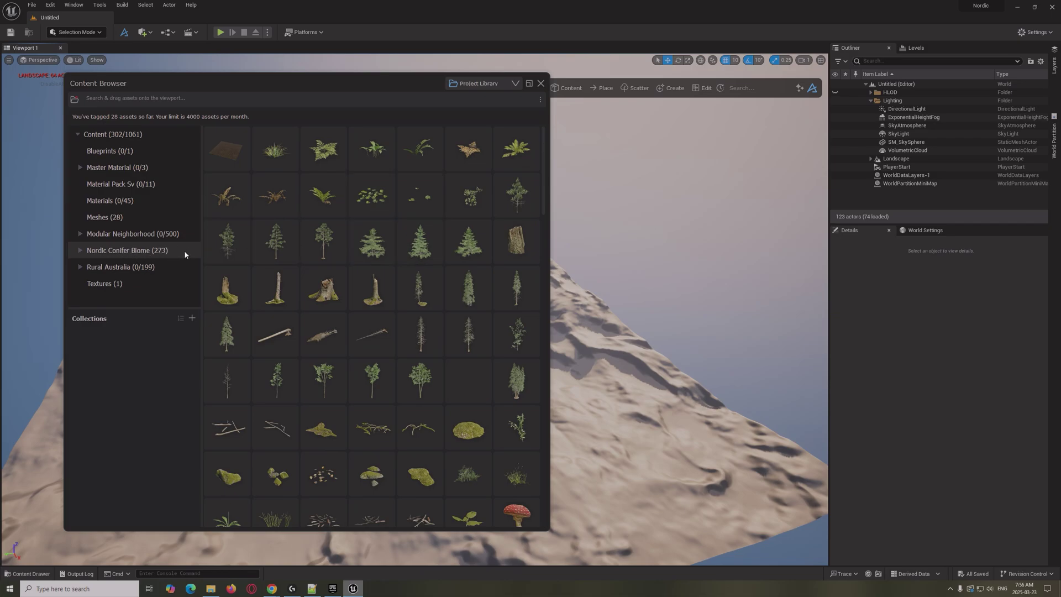
scroll(365, 348, down, 3)
scroll(365, 354, down, 6)
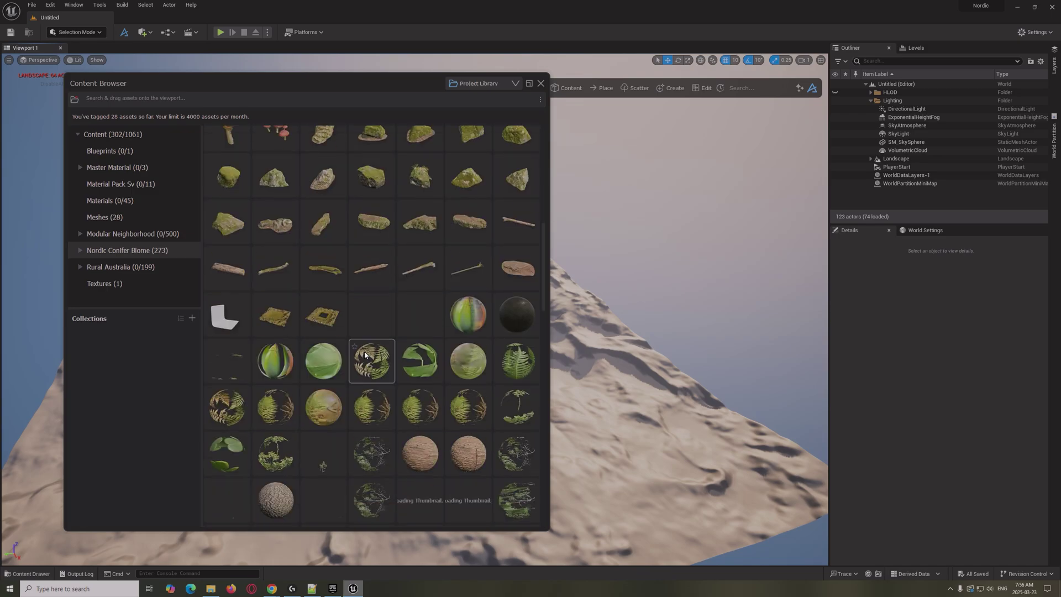
scroll(362, 352, up, 9)
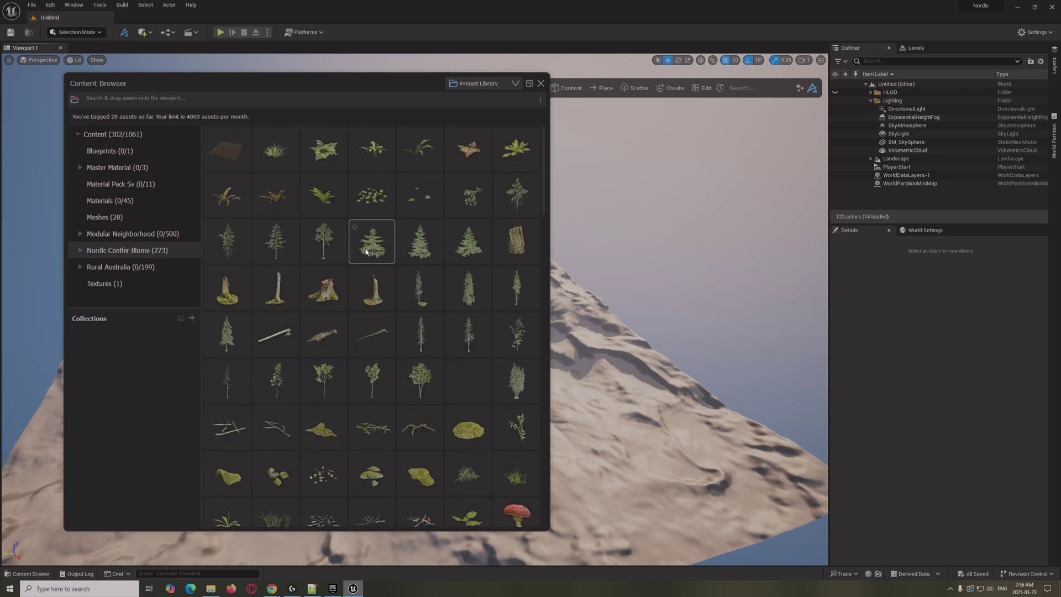
click(105, 270)
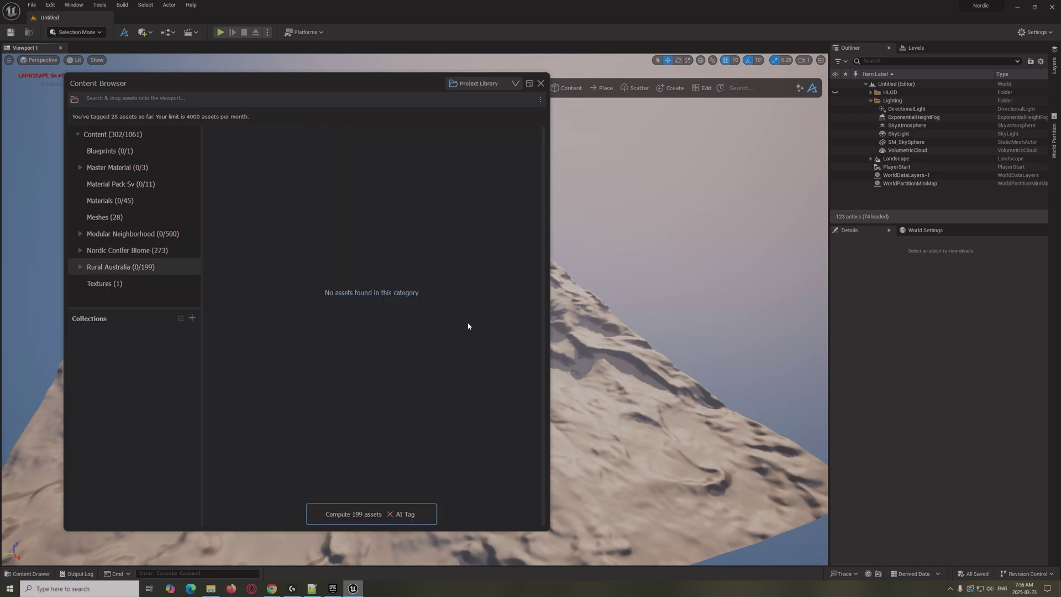
drag(325, 83, 348, 68)
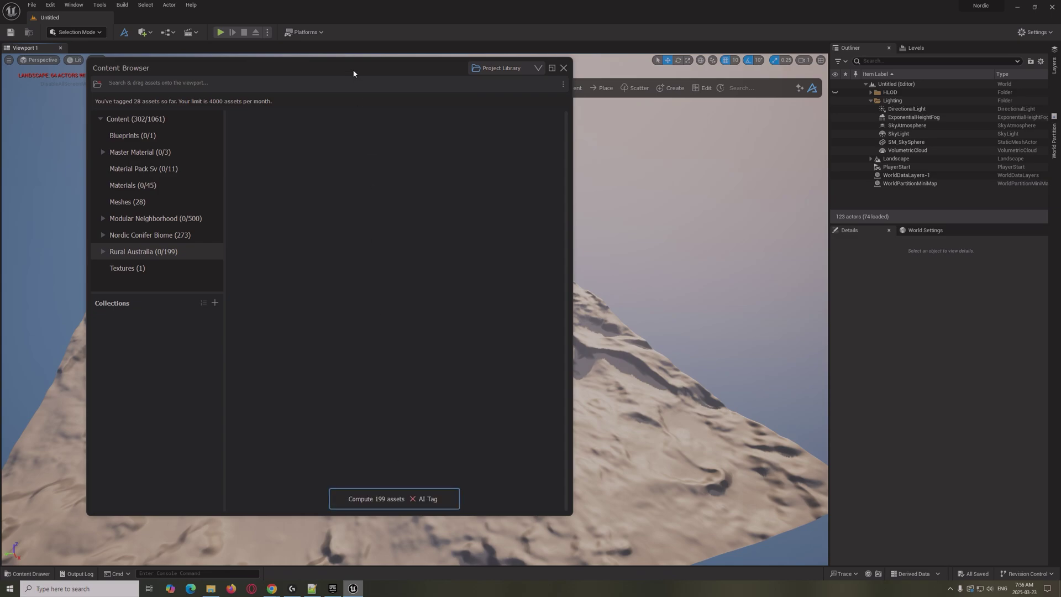
drag(354, 73, 353, 83)
click(163, 246)
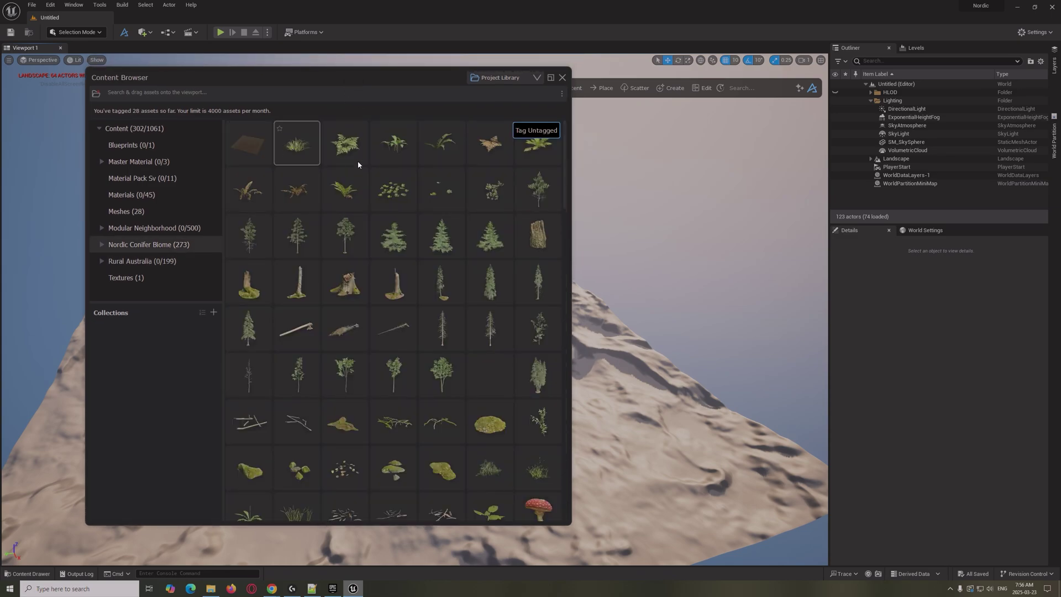
drag(566, 165, 597, 107)
Open the SM_Tree_Fir_S_02 detail view in the Dash library
click(442, 237)
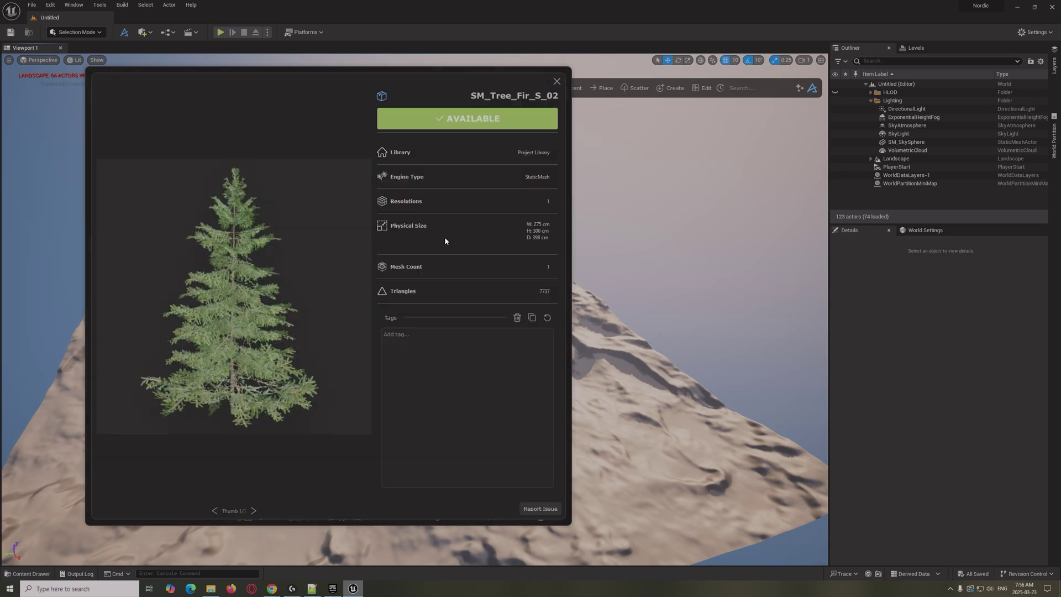
click(418, 345)
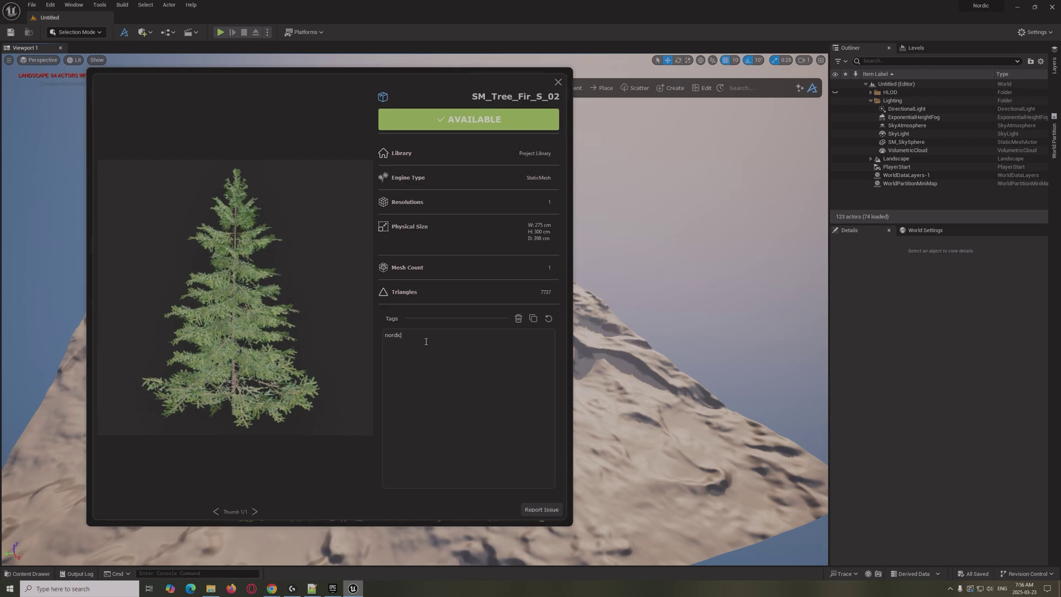
click(558, 82)
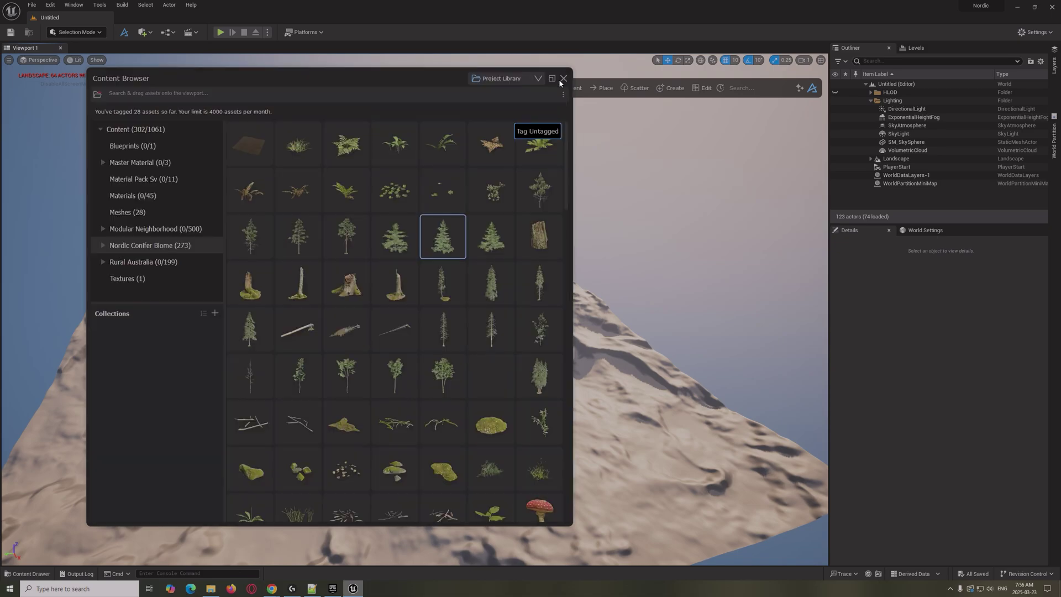
click(444, 245)
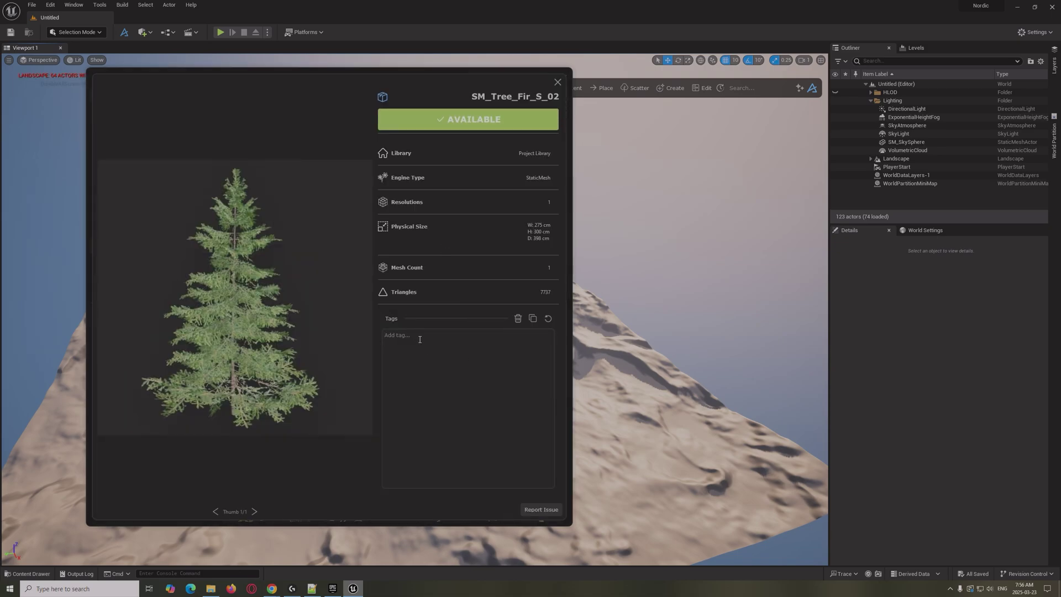
Add the tags nordic and tree to the fir, then close its details
text(nordic)
key(Return)
text(tree)
key(Return)
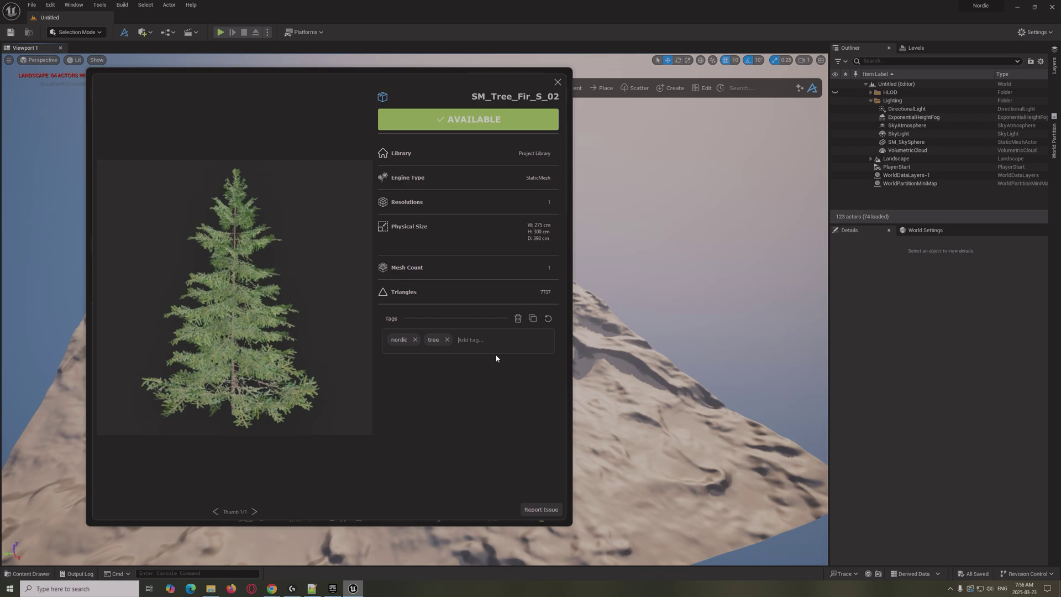
click(557, 82)
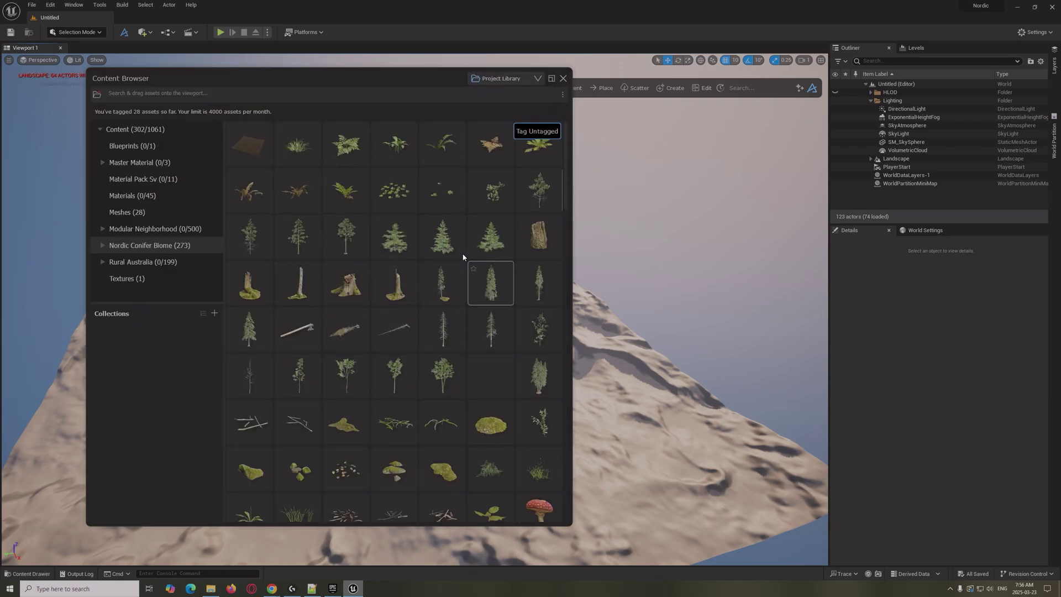
Scroll down through the Dash asset grid and back up again
scroll(435, 365, down, 2)
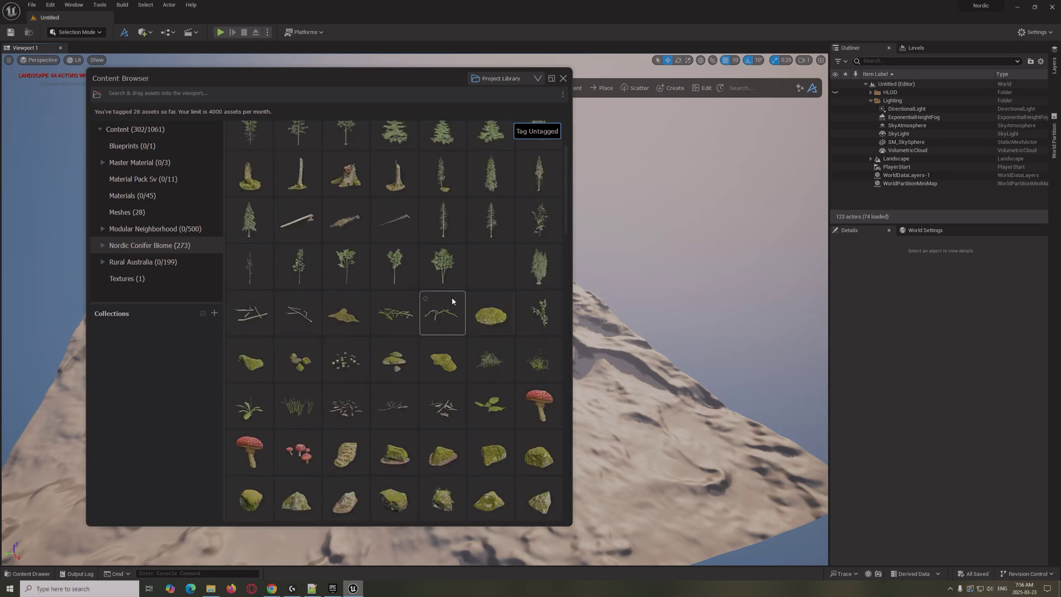
scroll(449, 302, down, 6)
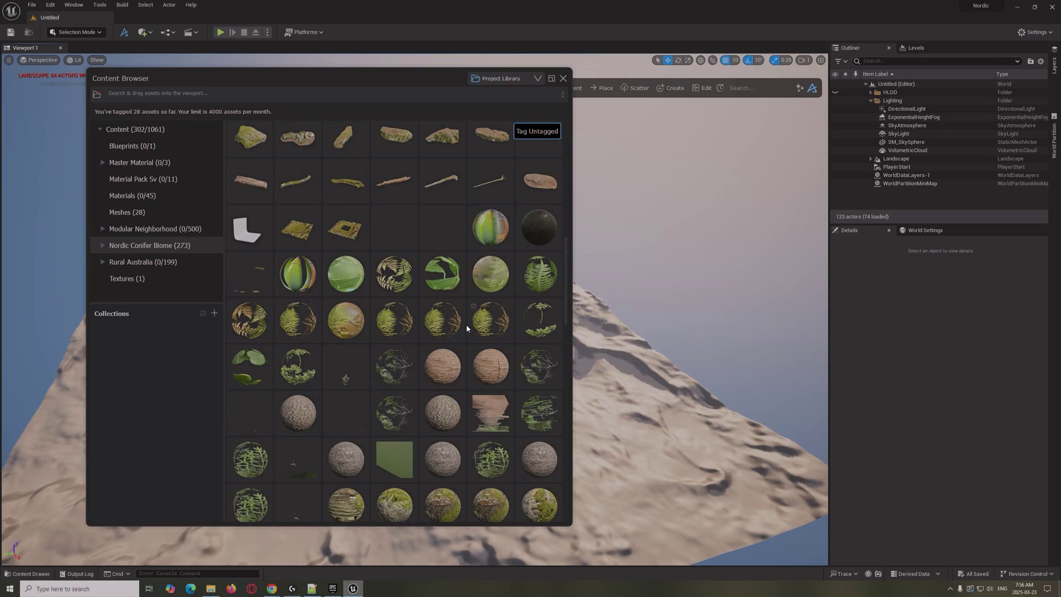
scroll(402, 294, down, 10)
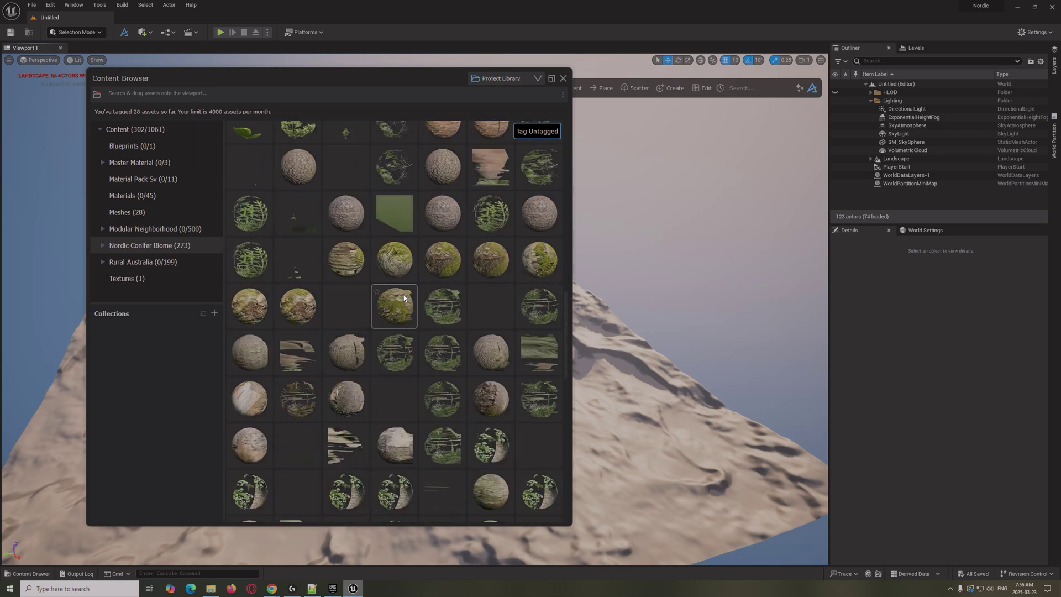
scroll(403, 300, down, 5)
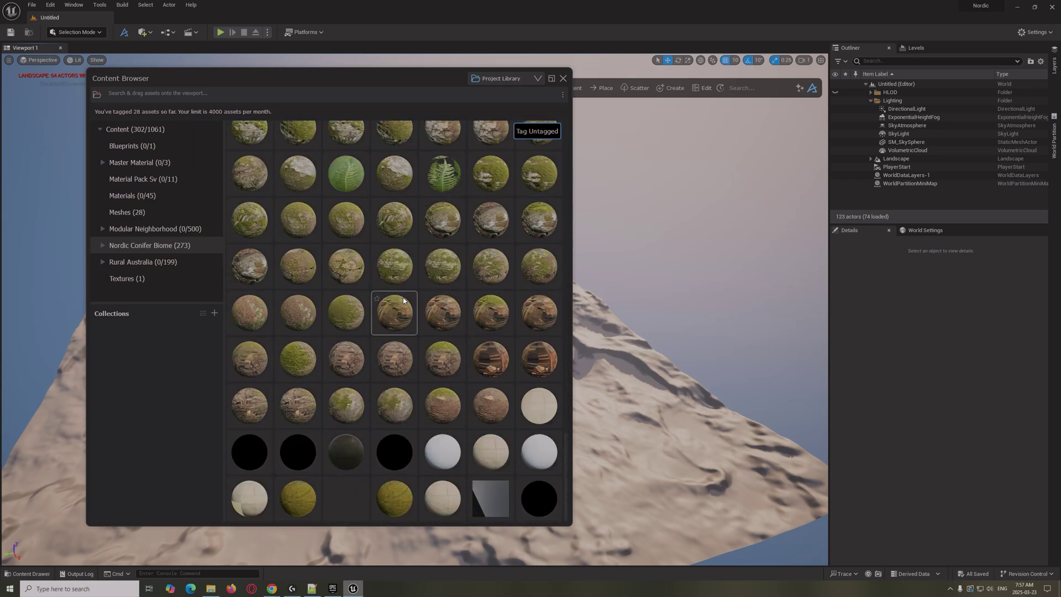
scroll(404, 300, up, 10)
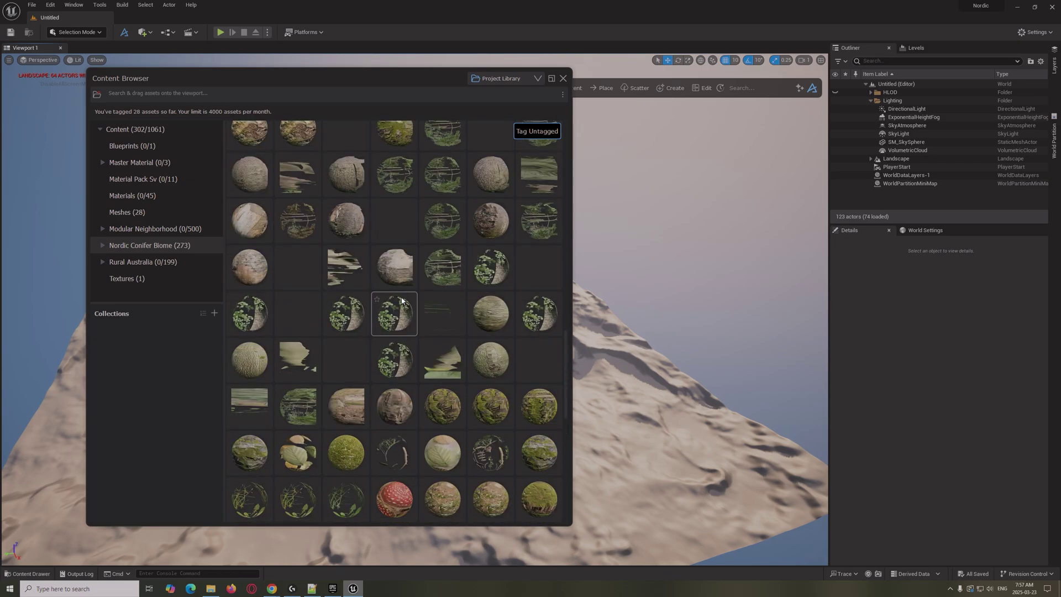
scroll(401, 299, up, 8)
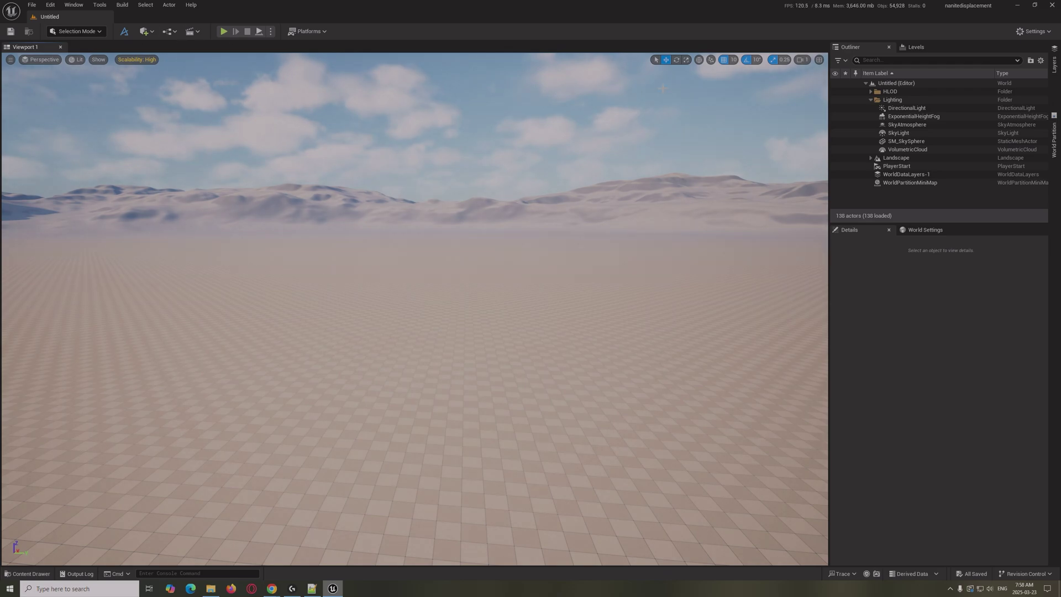
Start Dash in this project and open an enlarged, repositioned Dash content browser
click(125, 31)
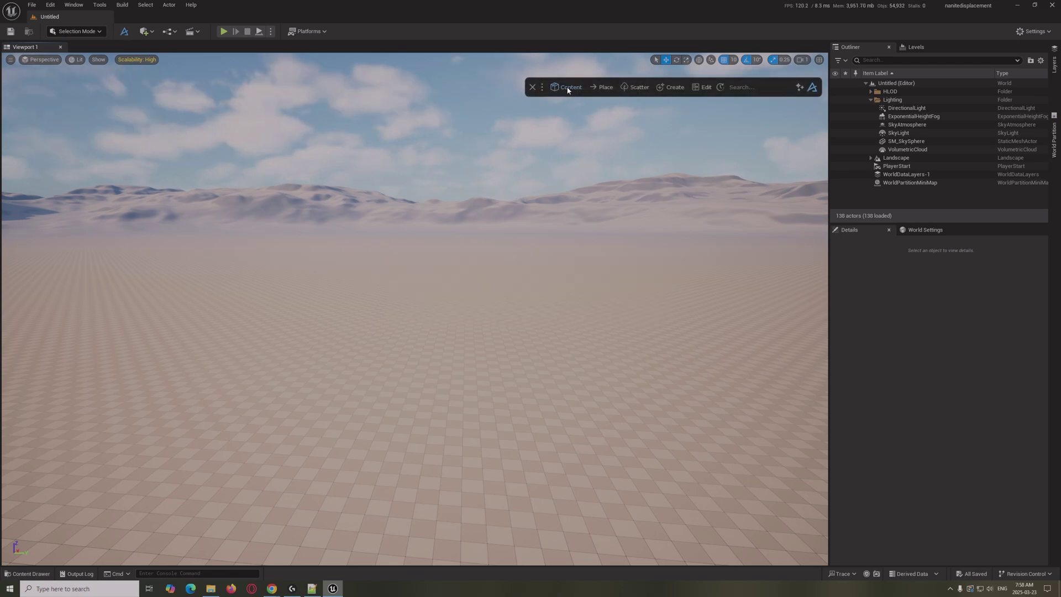
click(567, 89)
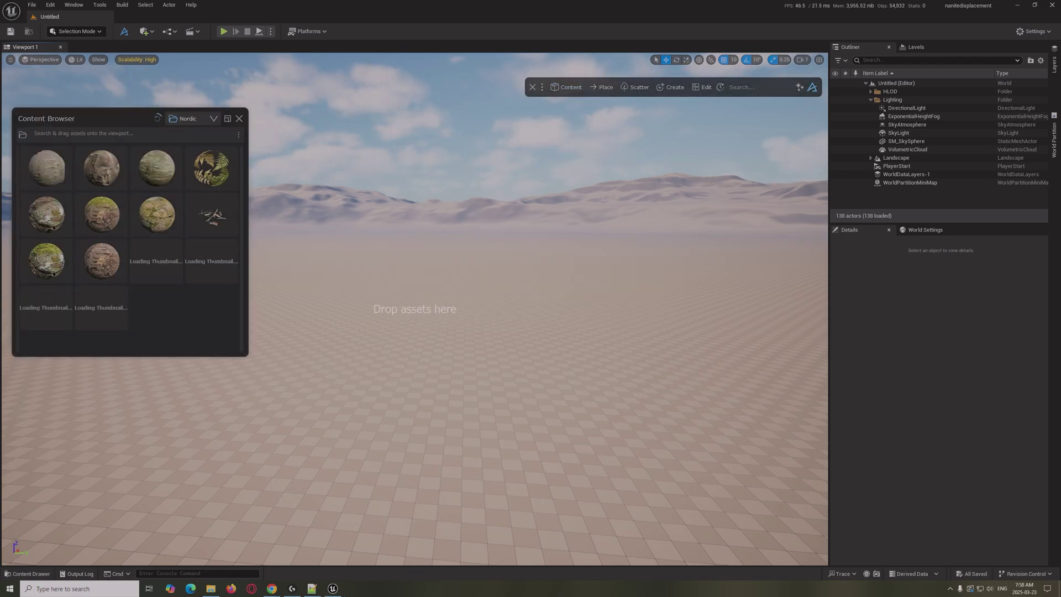
drag(285, 341, 558, 488)
drag(496, 103, 419, 101)
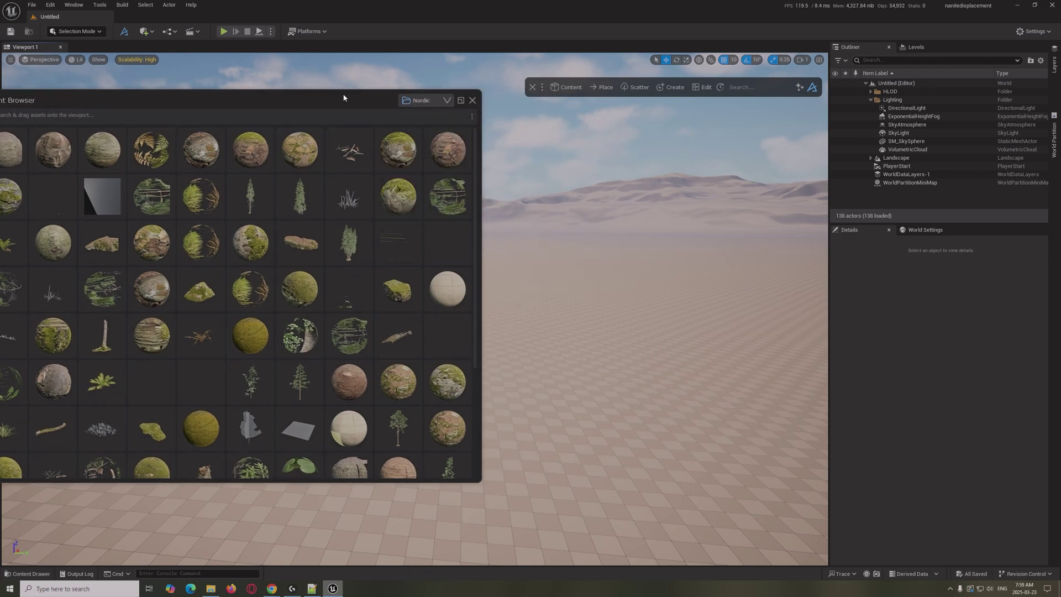
drag(344, 95, 400, 107)
Keep Nordic as the asset source and scroll through its rocks, mosses, ferns and firs
click(484, 107)
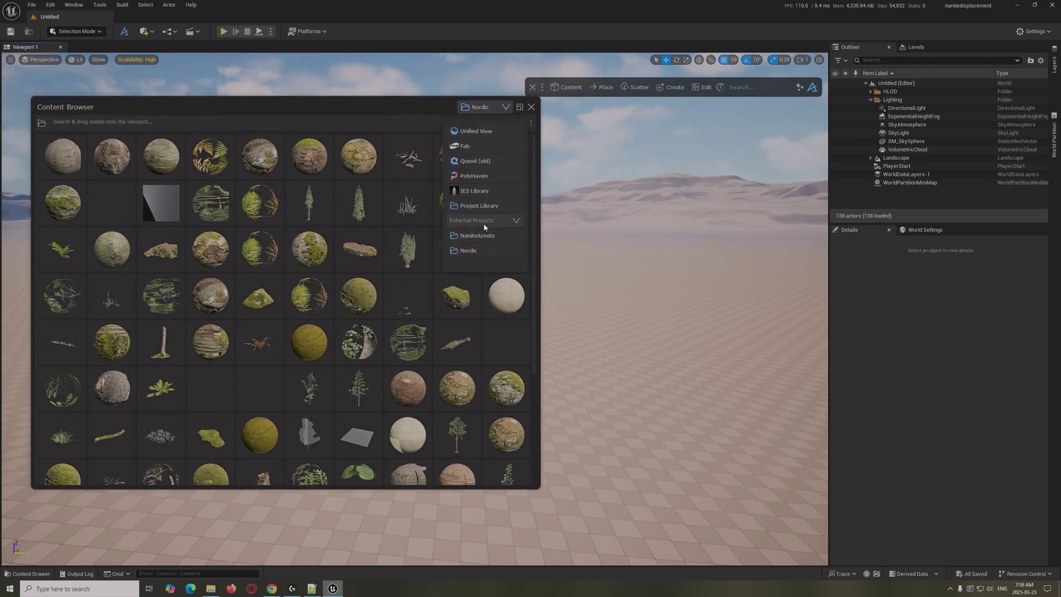
click(475, 251)
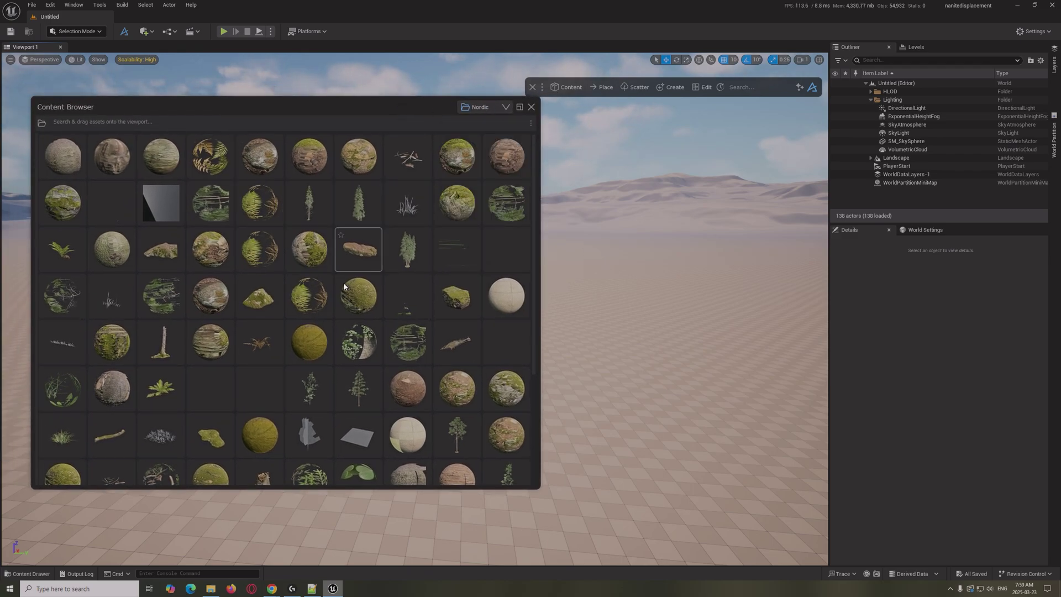
scroll(396, 361, down, 6)
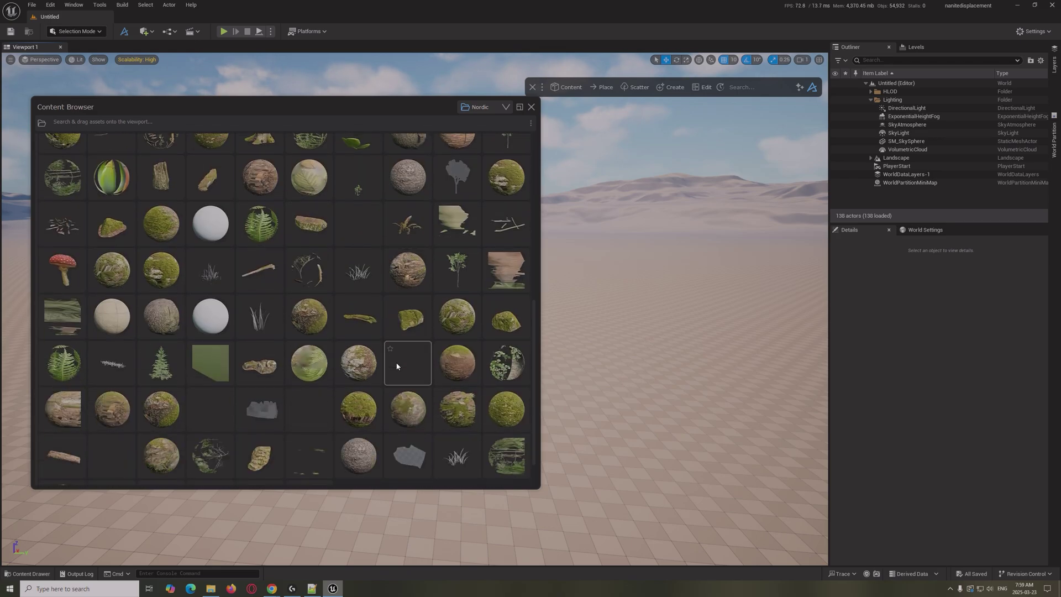
scroll(397, 366, down, 3)
scroll(397, 370, down, 4)
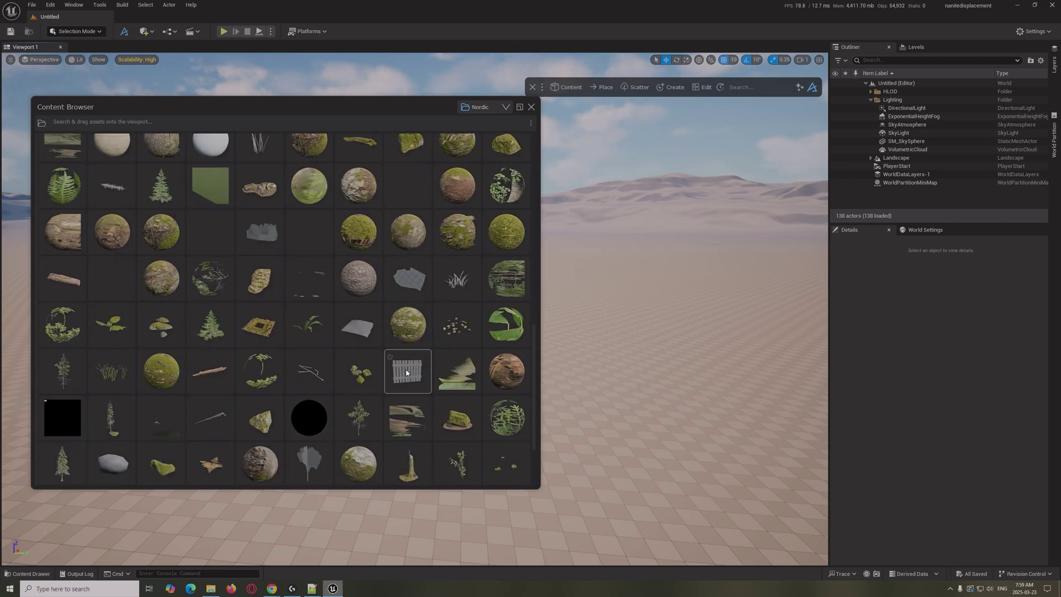
scroll(396, 368, up, 15)
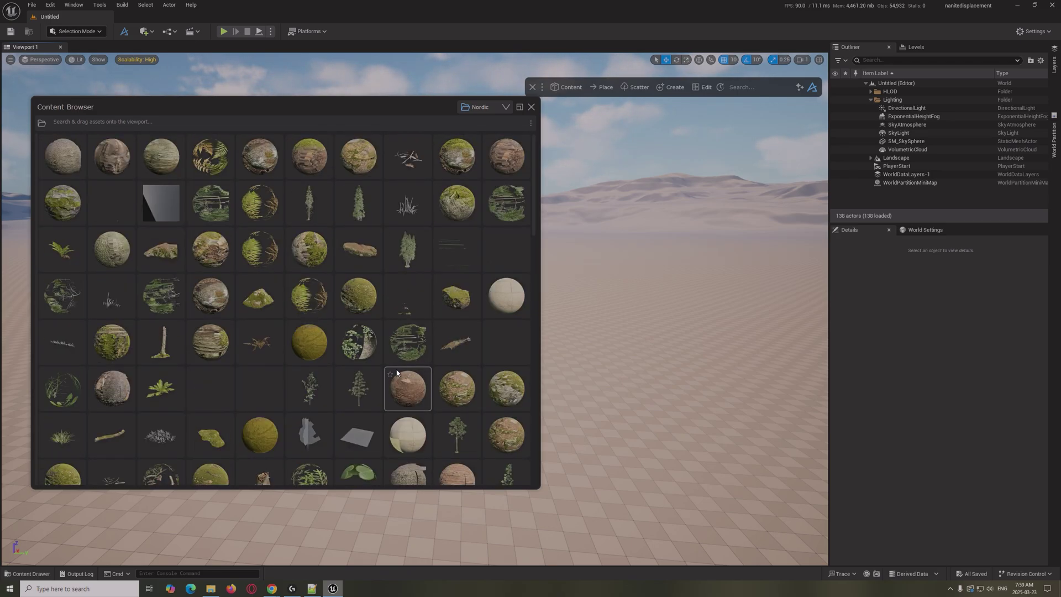
Drop SM_Tree_Fir_M_01 onto the ground, collapse the library, and reposition the tree
drag(352, 207, 520, 392)
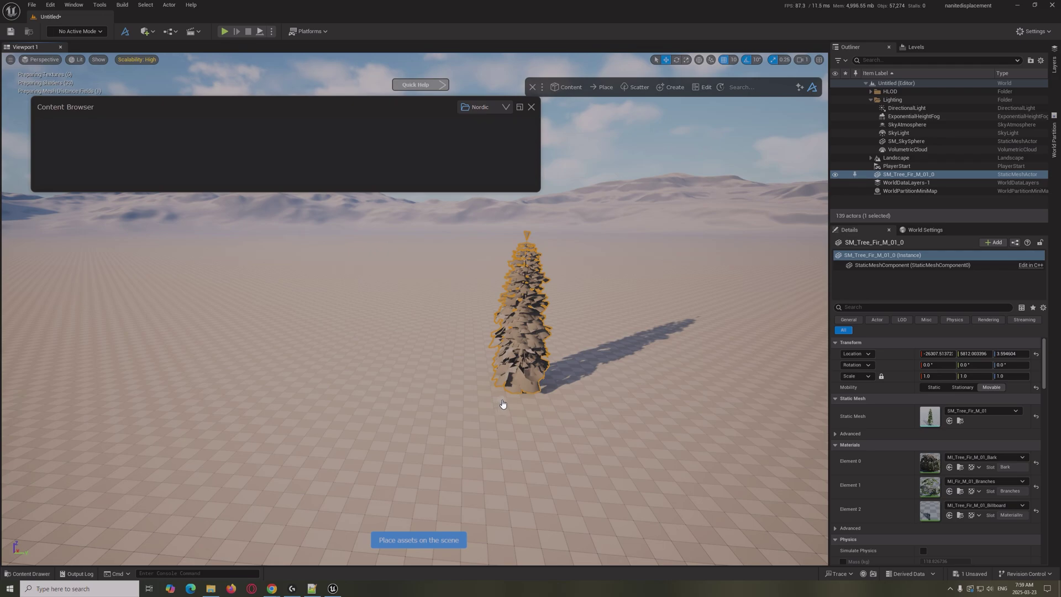
drag(519, 391, 482, 458)
click(505, 106)
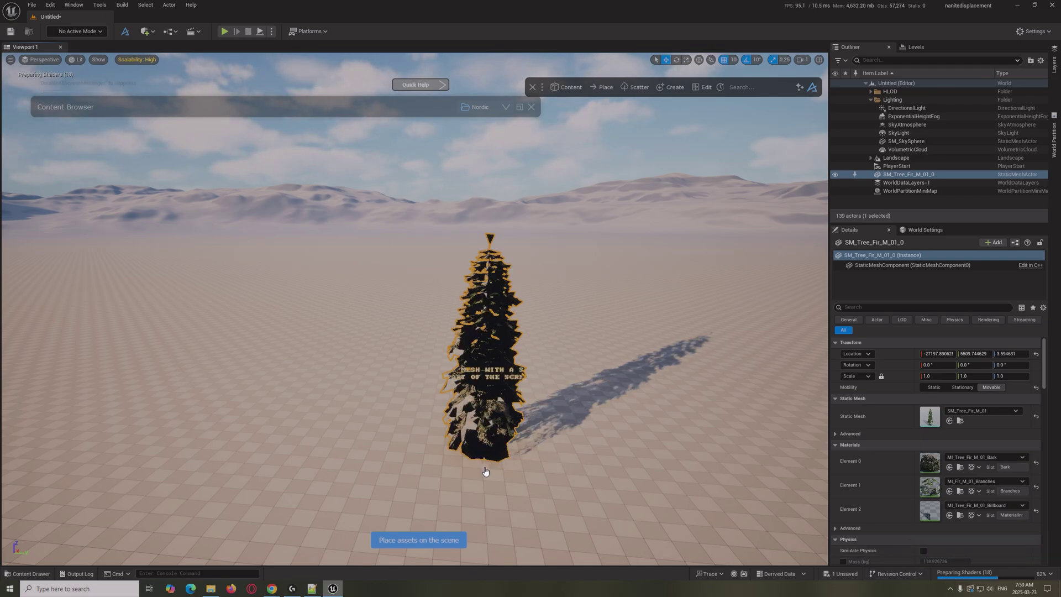
drag(485, 472, 426, 431)
scroll(415, 310, up, 8)
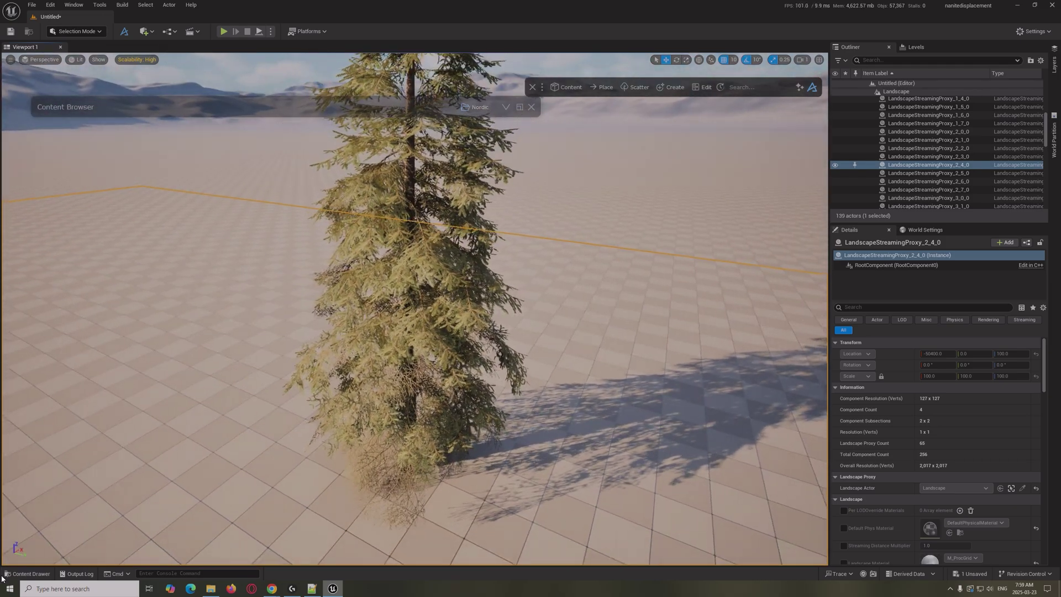
click(27, 574)
click(47, 410)
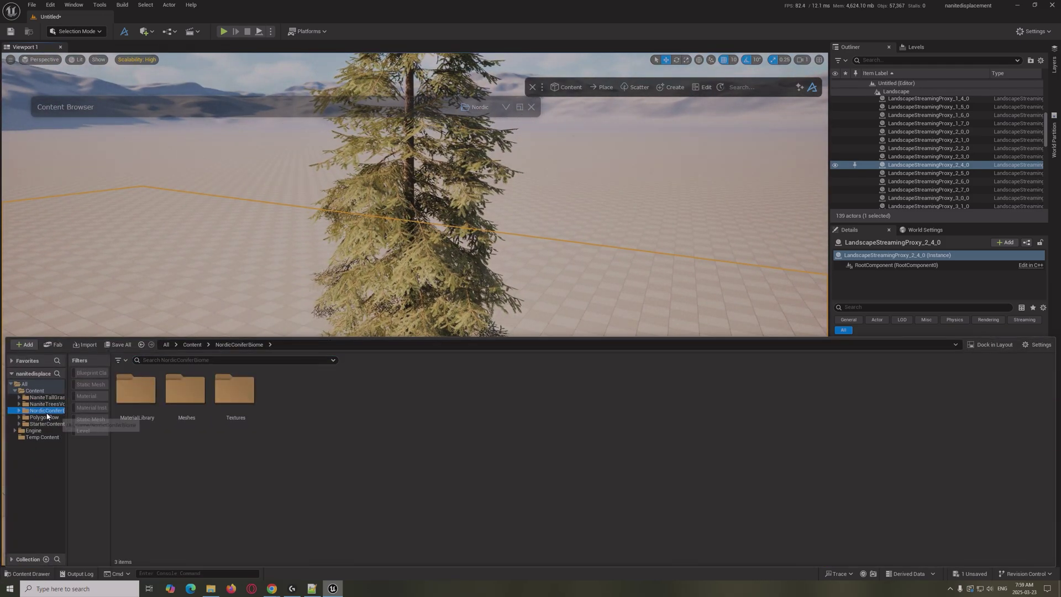
double_click(185, 389)
click(124, 389)
double_click(124, 389)
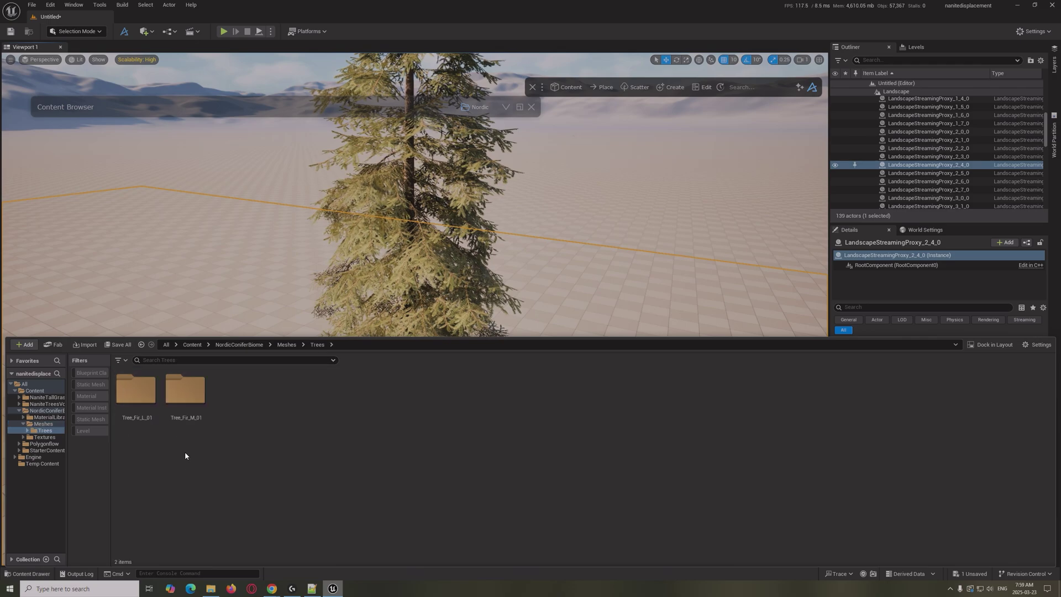
click(136, 390)
double_click(136, 390)
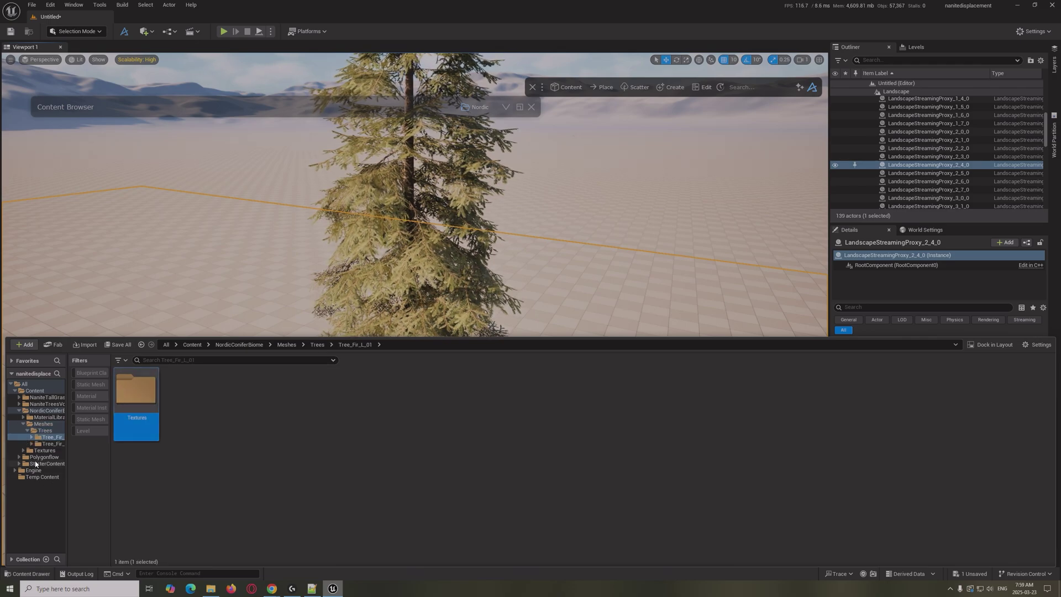
click(49, 444)
click(344, 400)
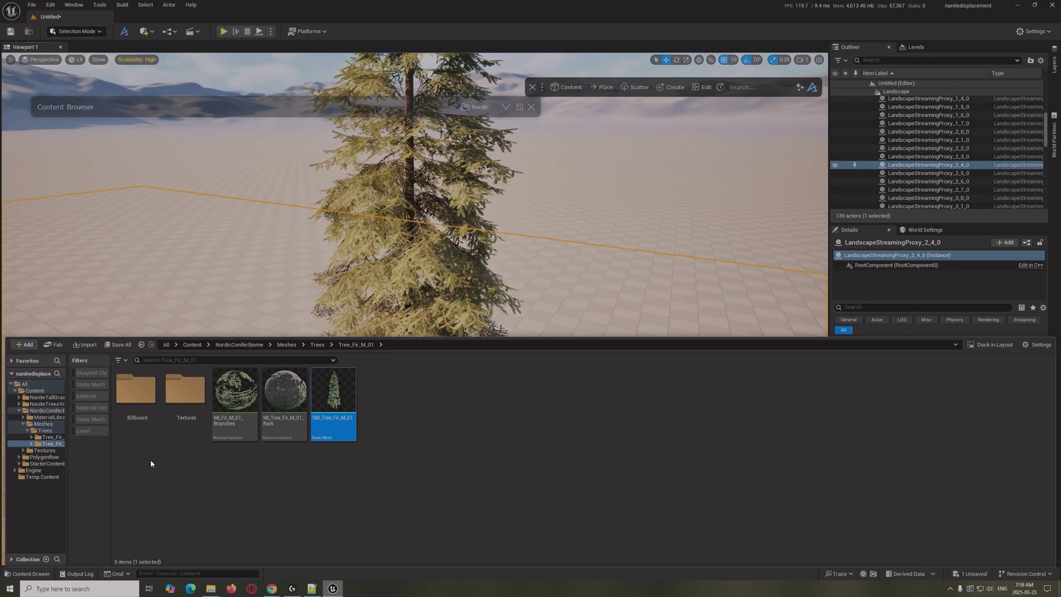
key(ctrl+space)
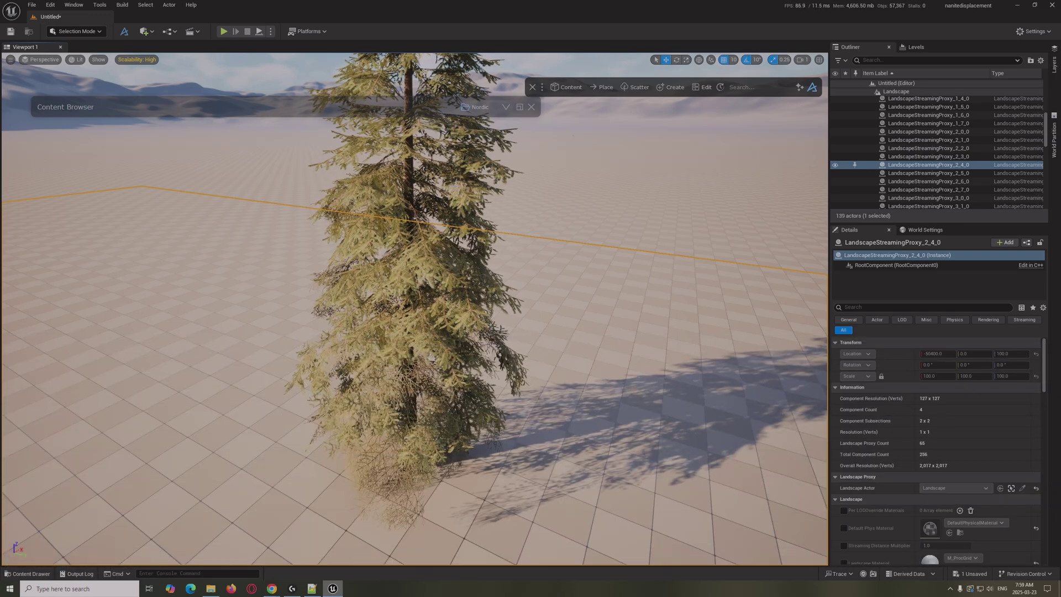
Drop SM_The_Elder_Fir_01 from the asset library beside the first fir and frame it
click(566, 87)
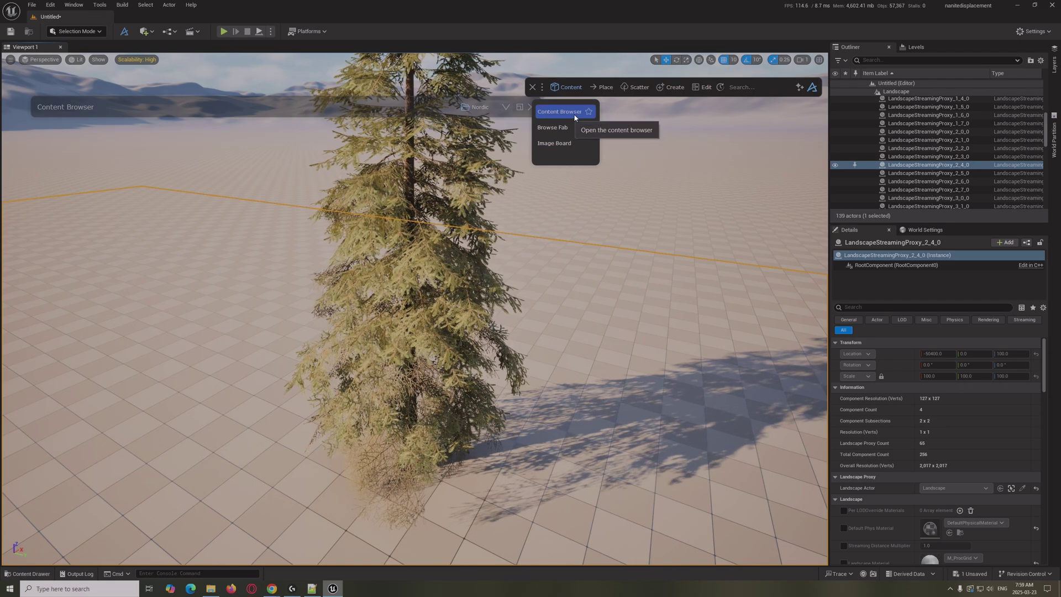
click(574, 115)
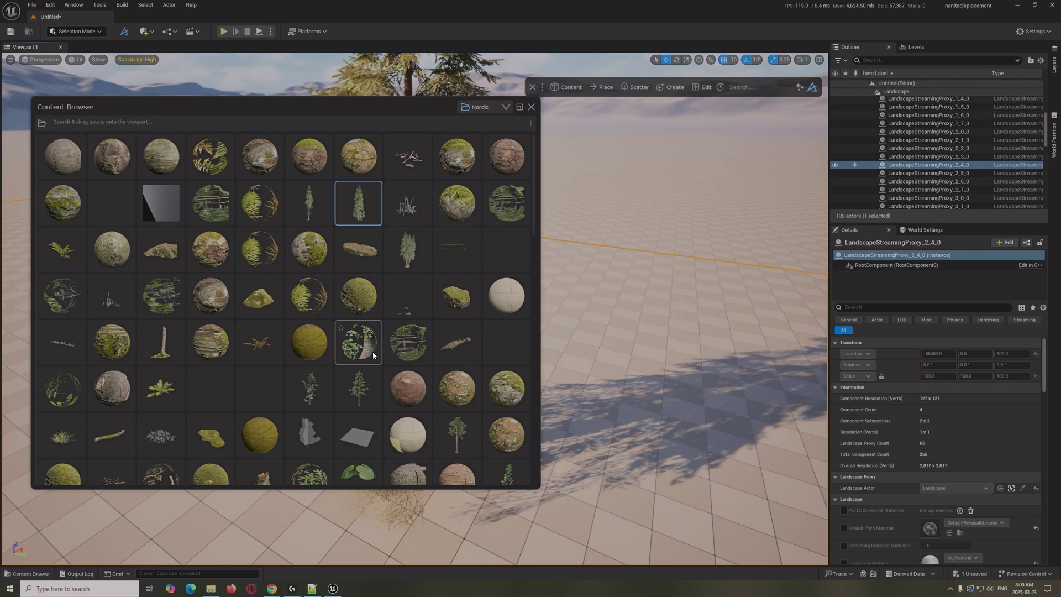
drag(408, 248, 662, 252)
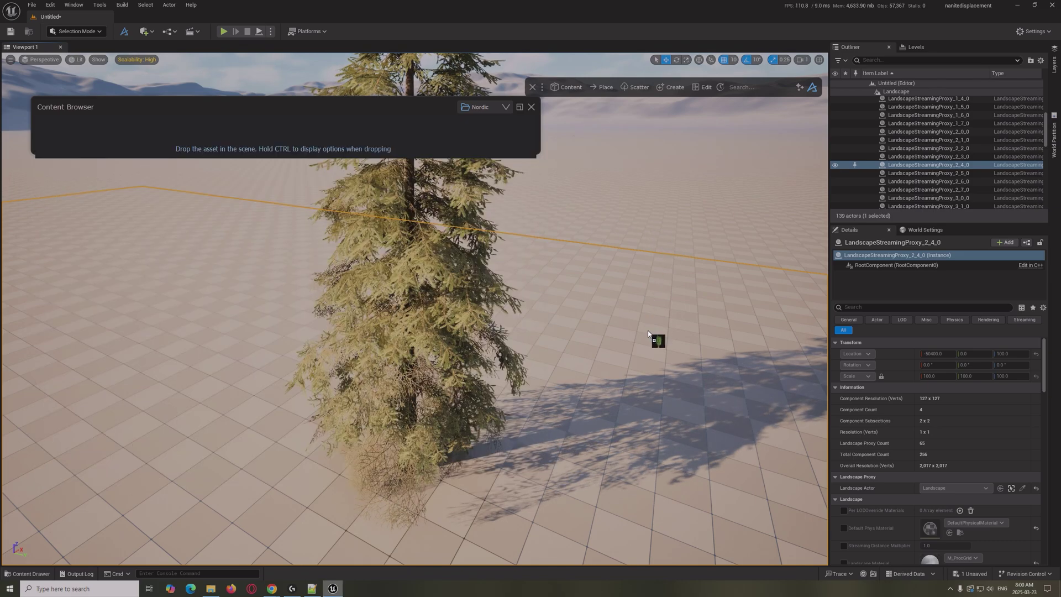
drag(648, 332, 648, 334)
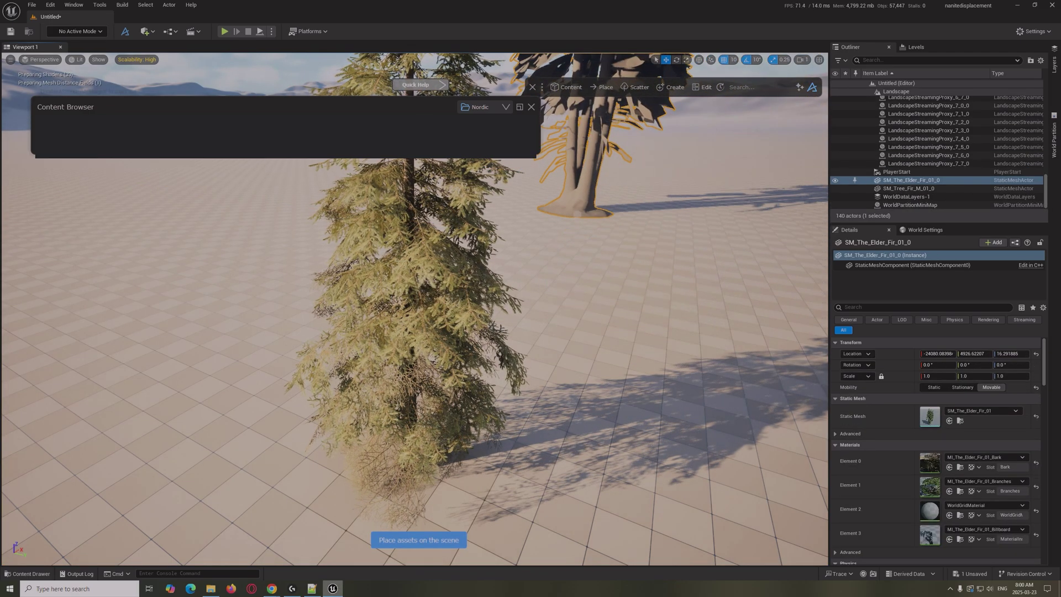
drag(585, 224, 596, 243)
scroll(596, 243, down, 3)
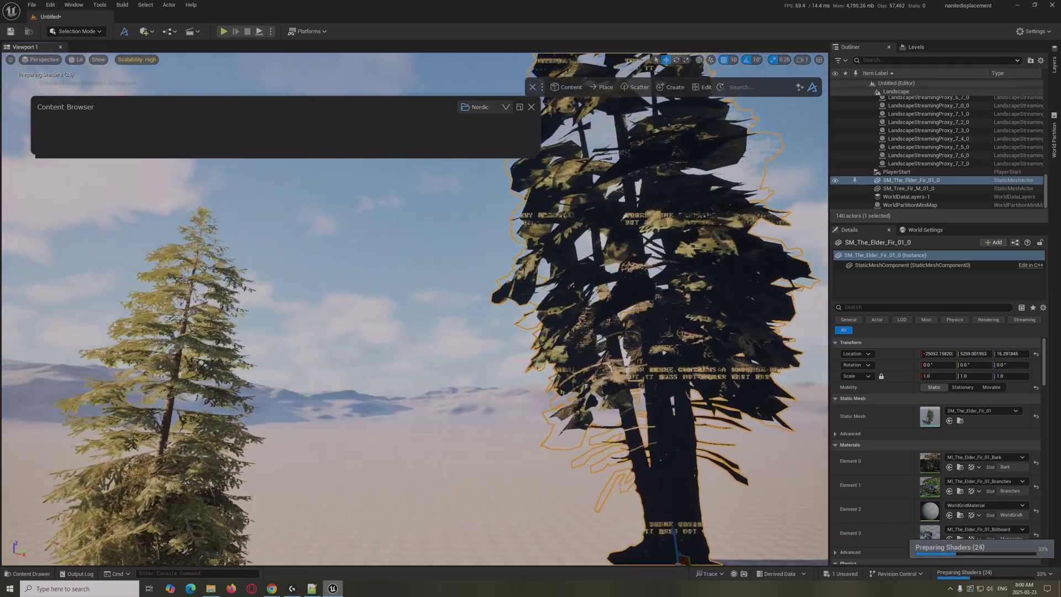
key(f)
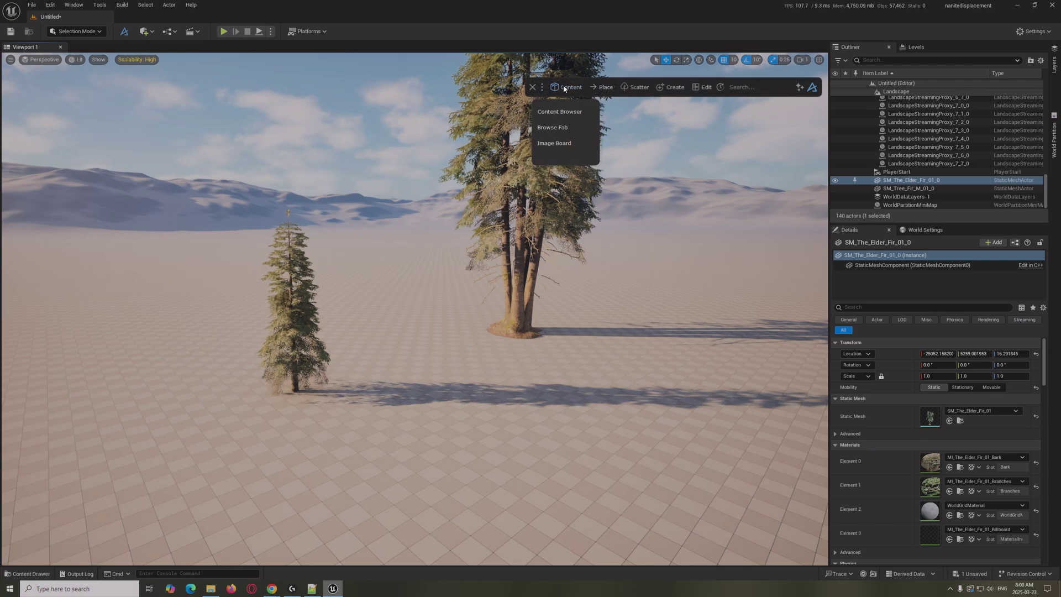
Switch the asset library source to NaniteAssets, close the panel, and frame the Elder Fir
click(563, 113)
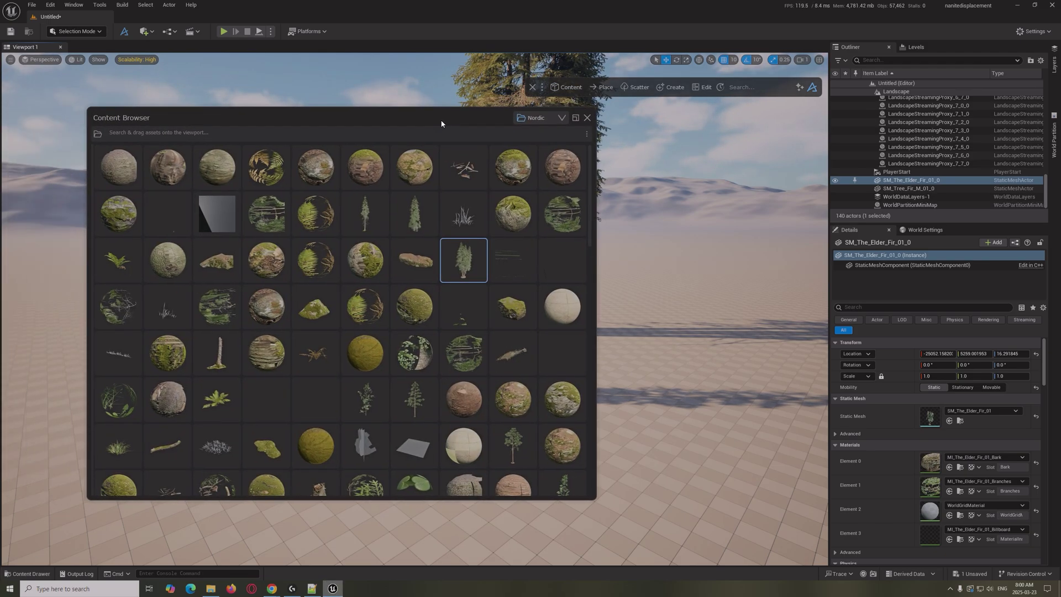
click(501, 126)
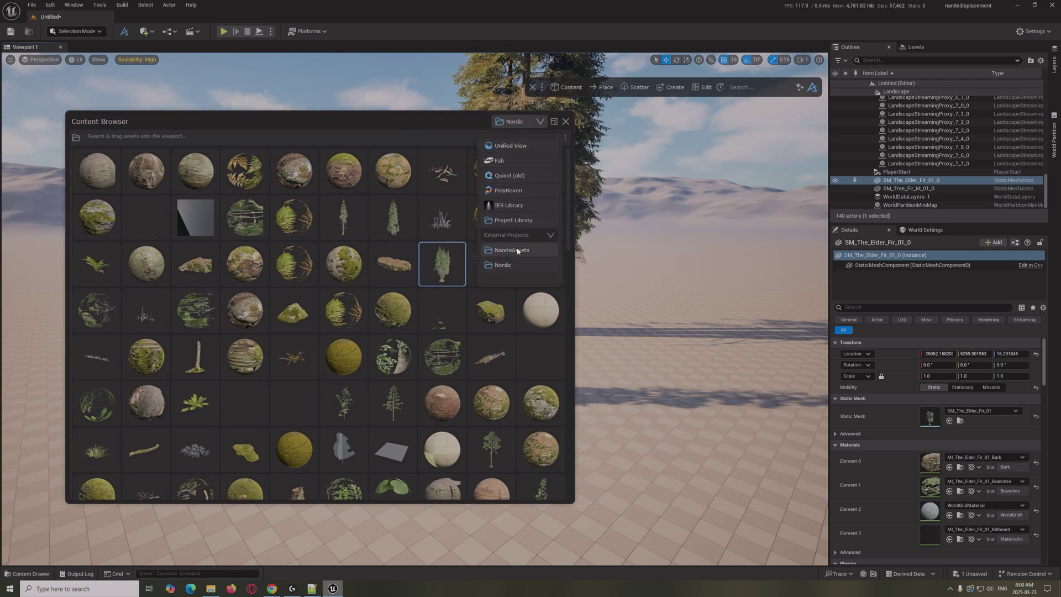
click(509, 250)
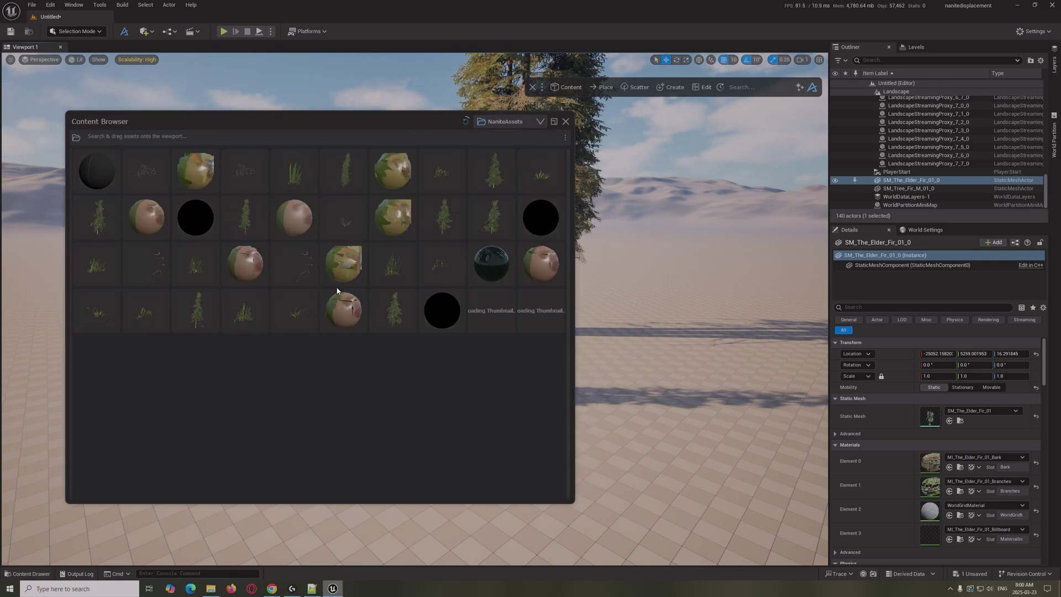
drag(323, 118, 313, 134)
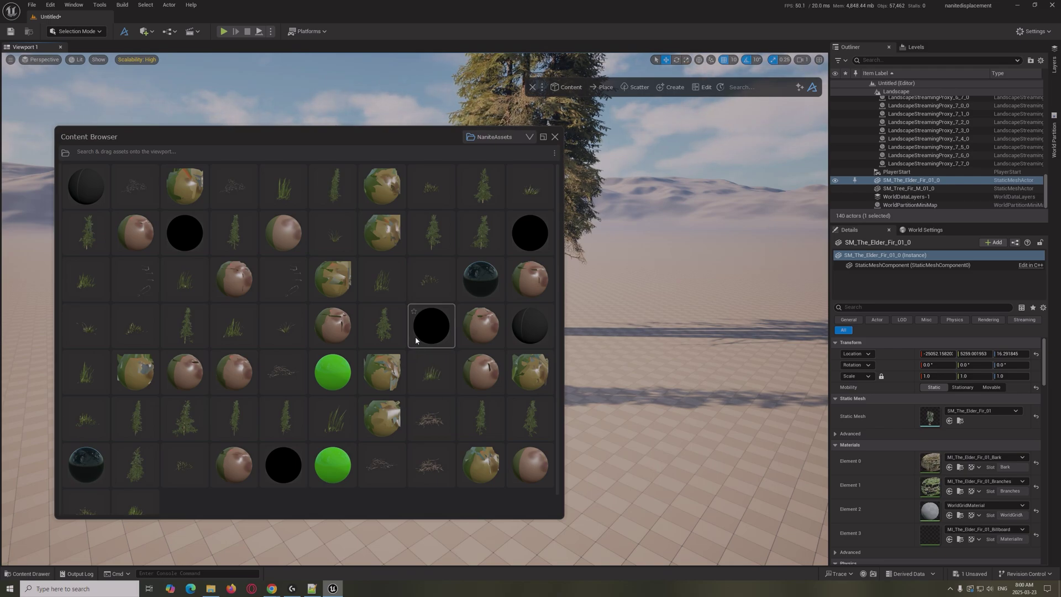
click(555, 137)
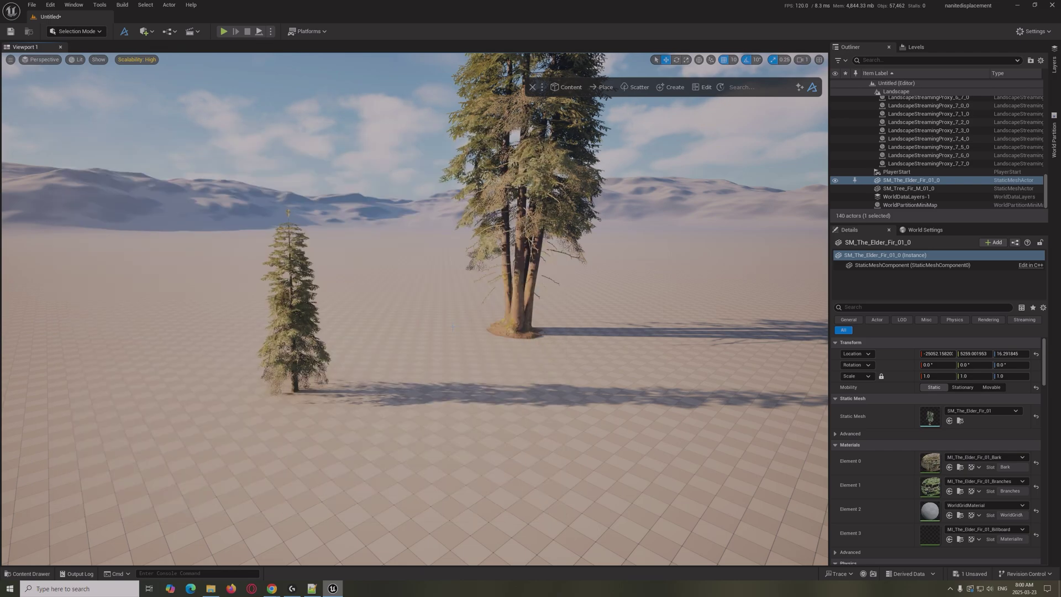
key(f)
mouse_move(582, 114)
mouse_down()
mouse_move(582, 100)
mouse_move(582, 114)
mouse_up()
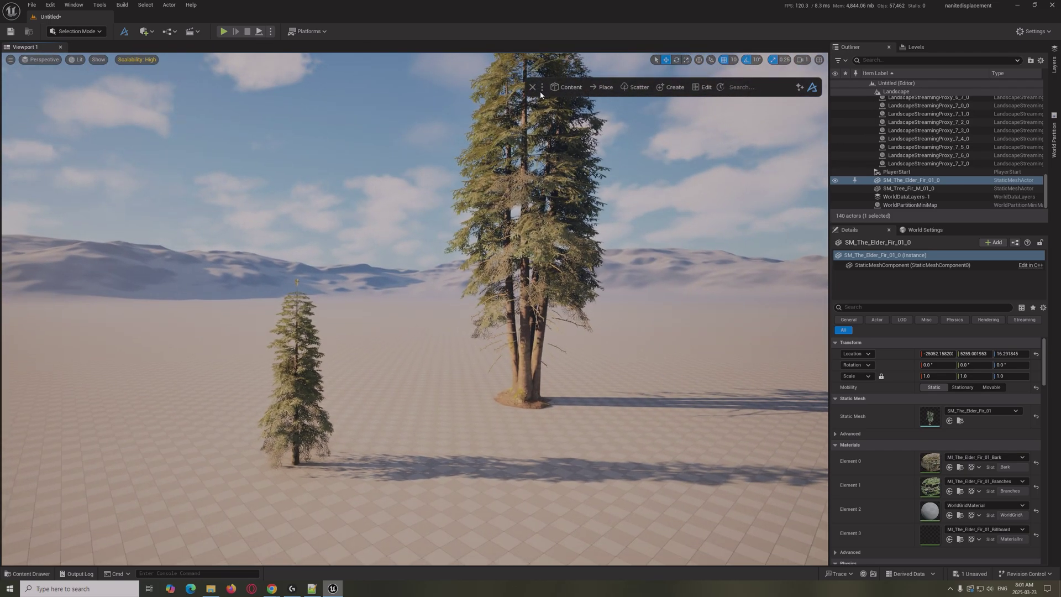